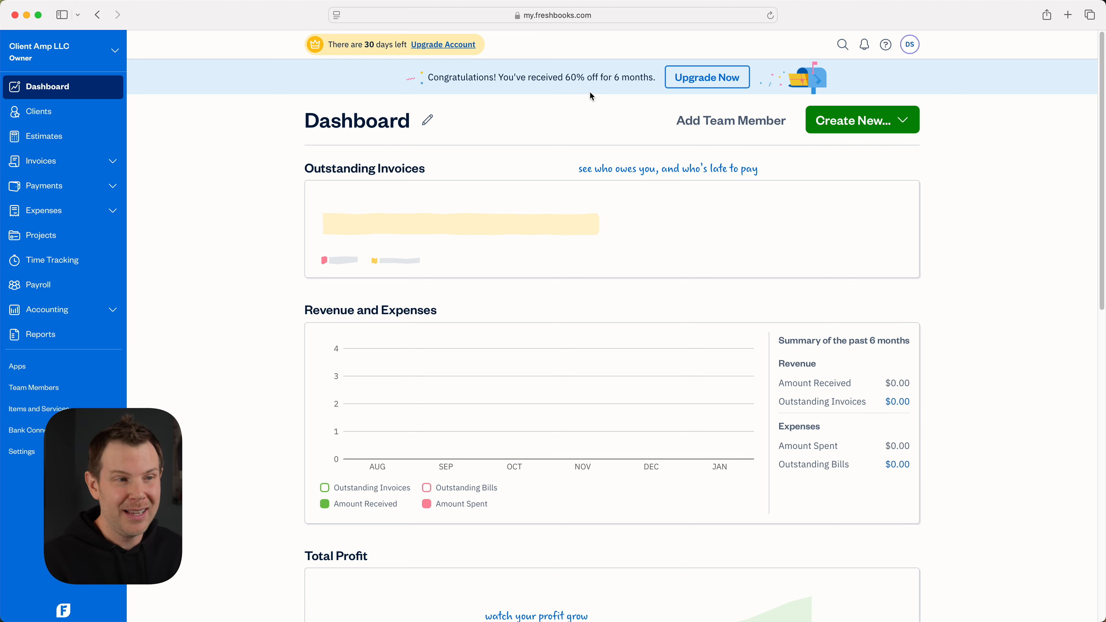
Move the Spending panel up to second place, right below Outstanding Invoices
left_click(427, 120)
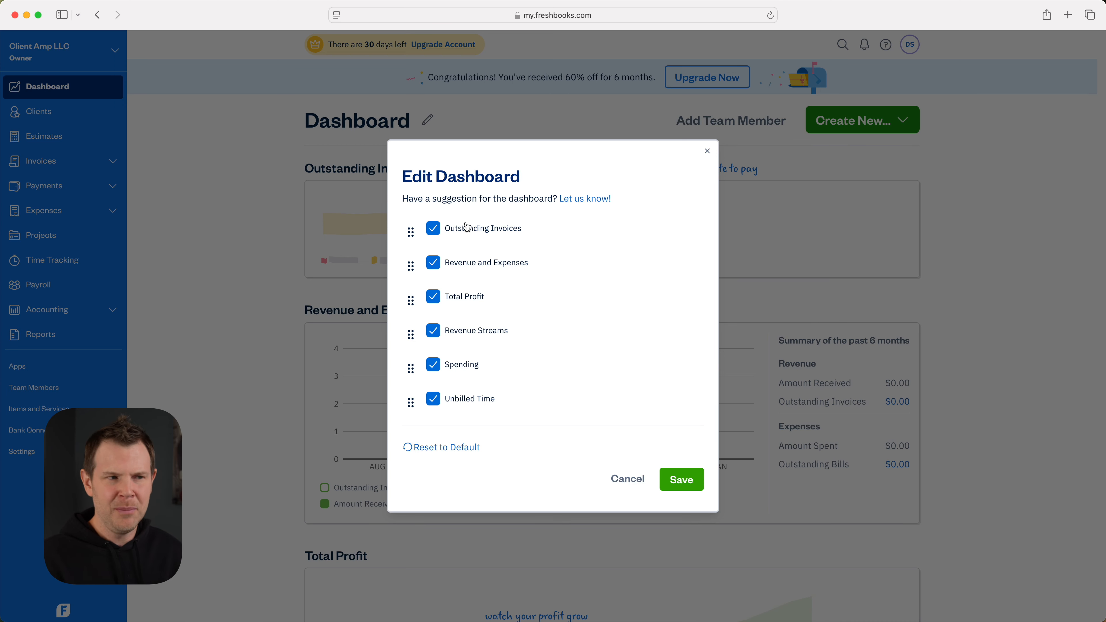
left_click_drag(411, 368, 410, 229)
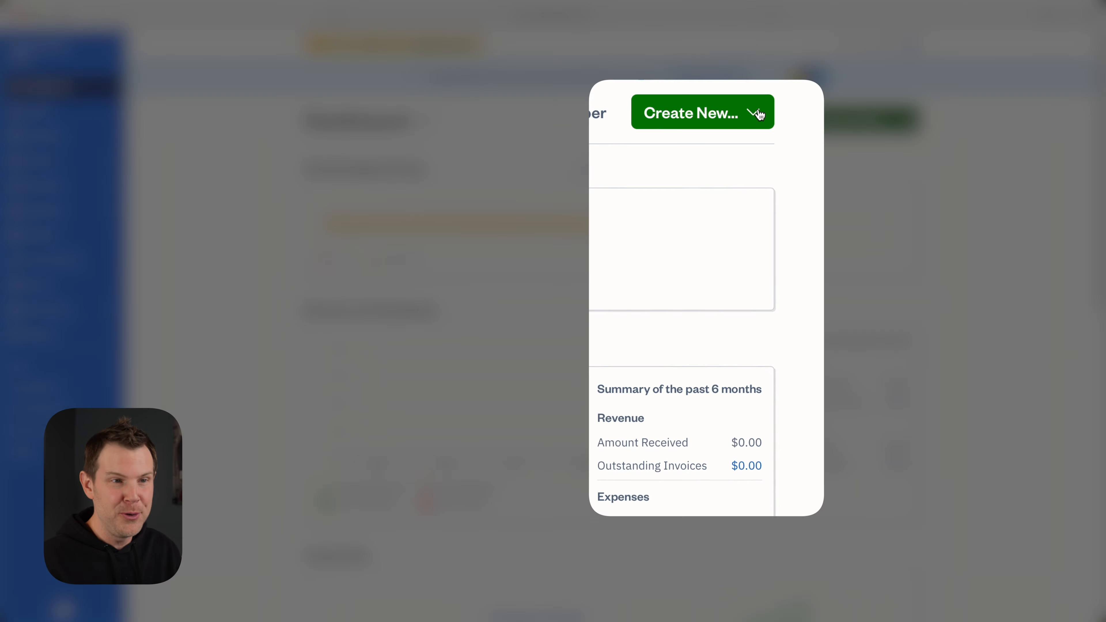
Open the Create New dropdown to see what can be created
left_click(759, 114)
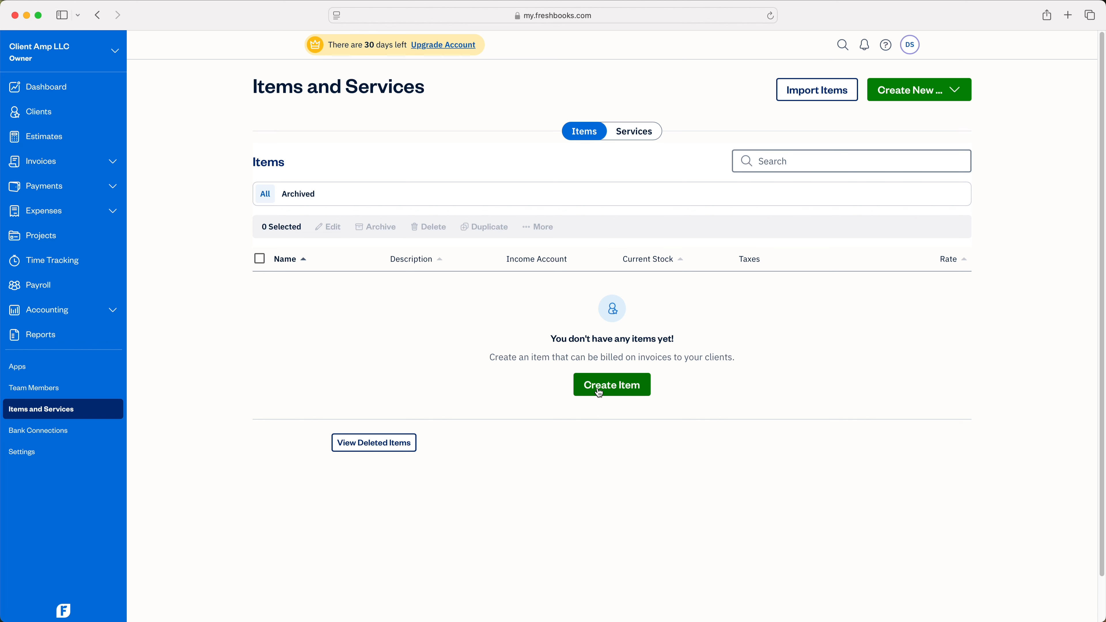
Check the empty Services list, return to Items, and begin creating a new item
left_click(637, 138)
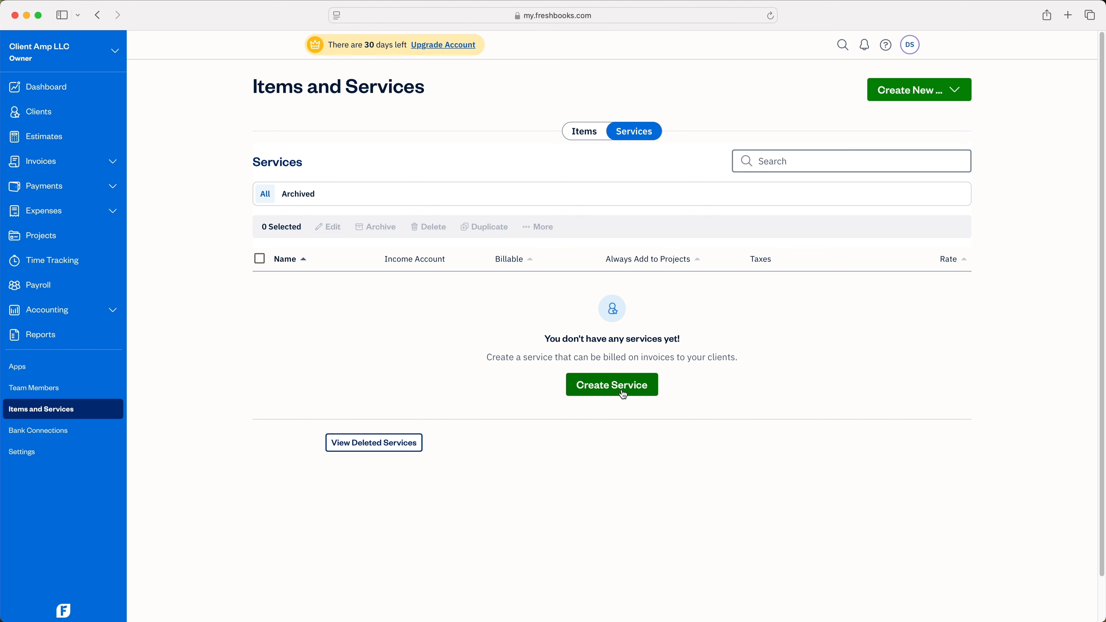
left_click(586, 134)
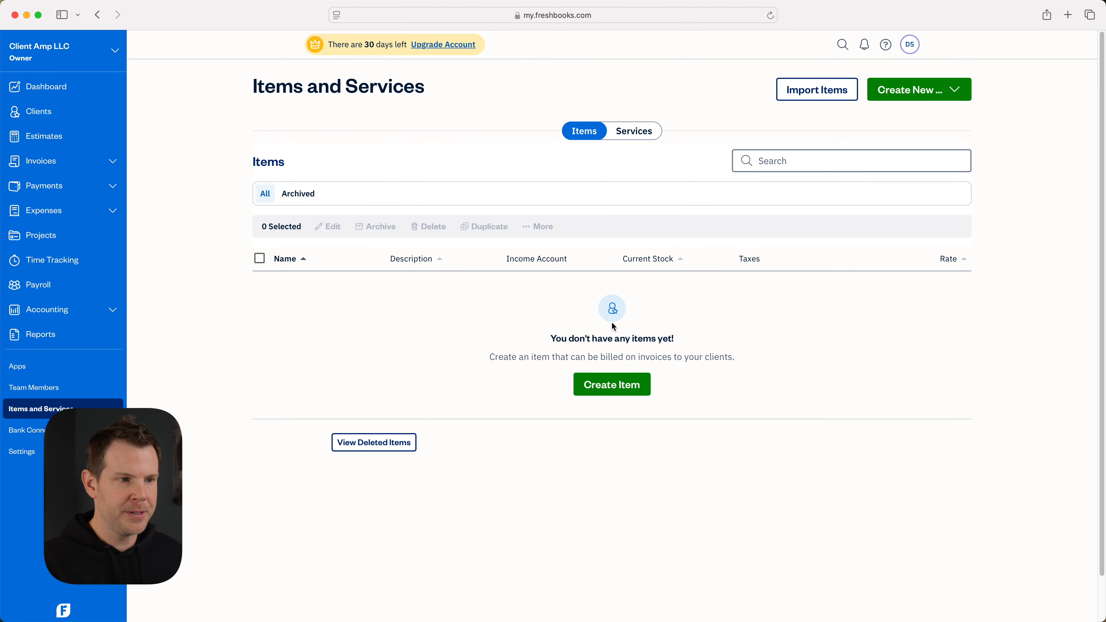
left_click(608, 389)
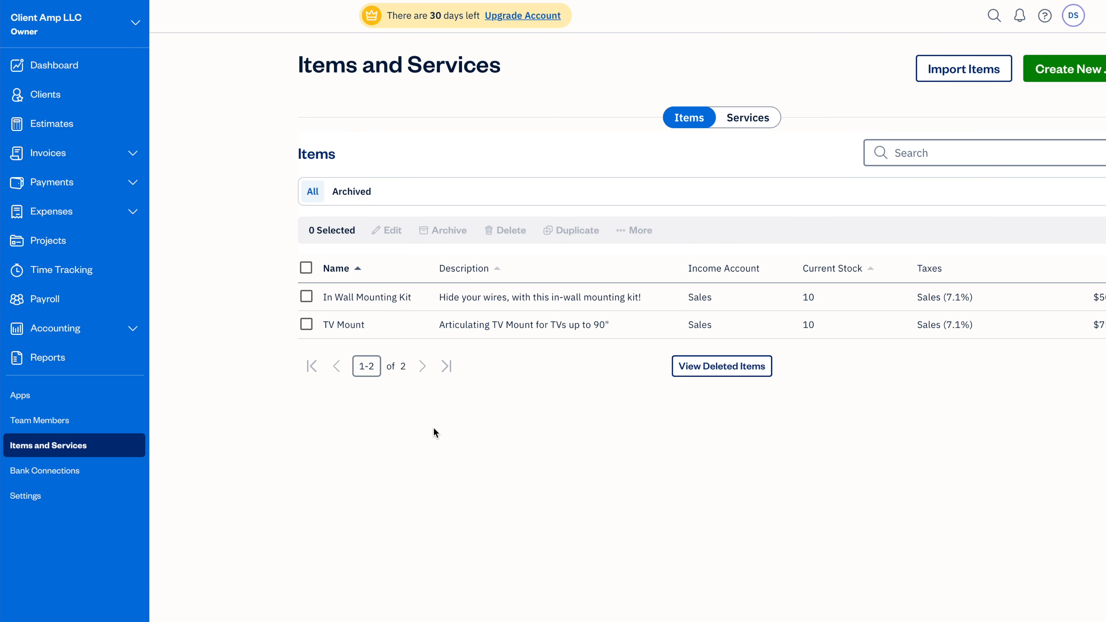
Open Settings and browse the Online Payments setup options
left_click(42, 495)
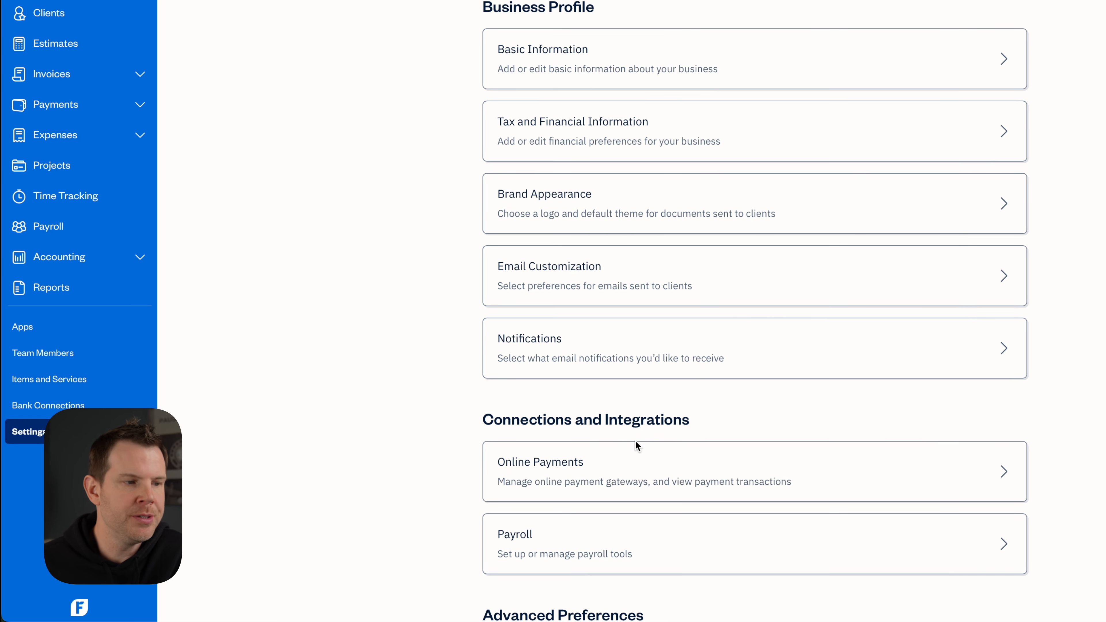
left_click(543, 482)
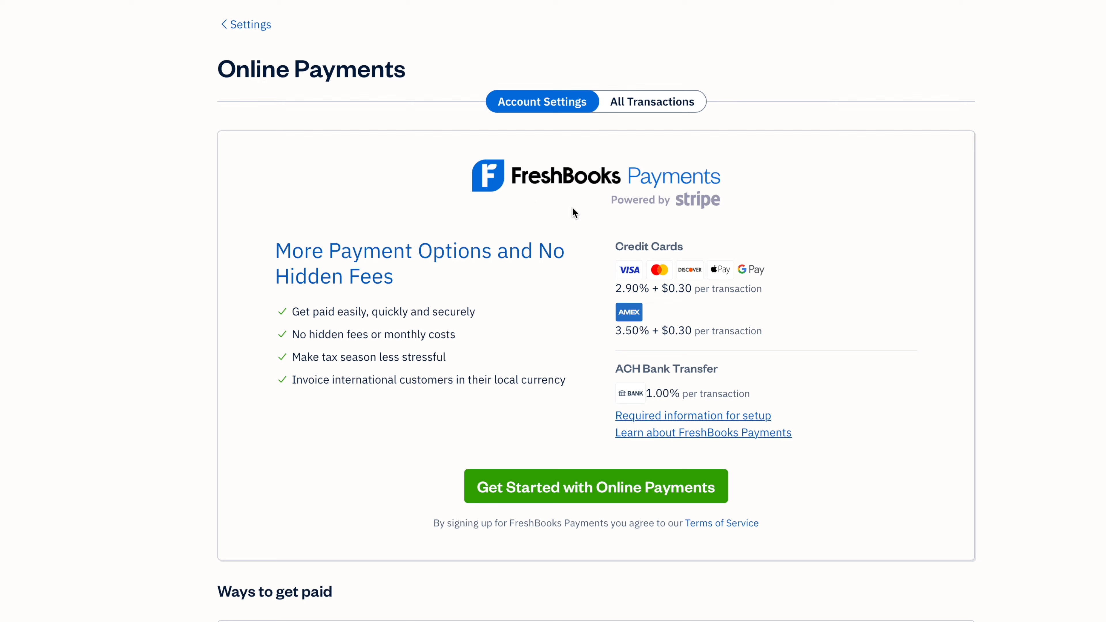
scroll(605, 289, "down", 2)
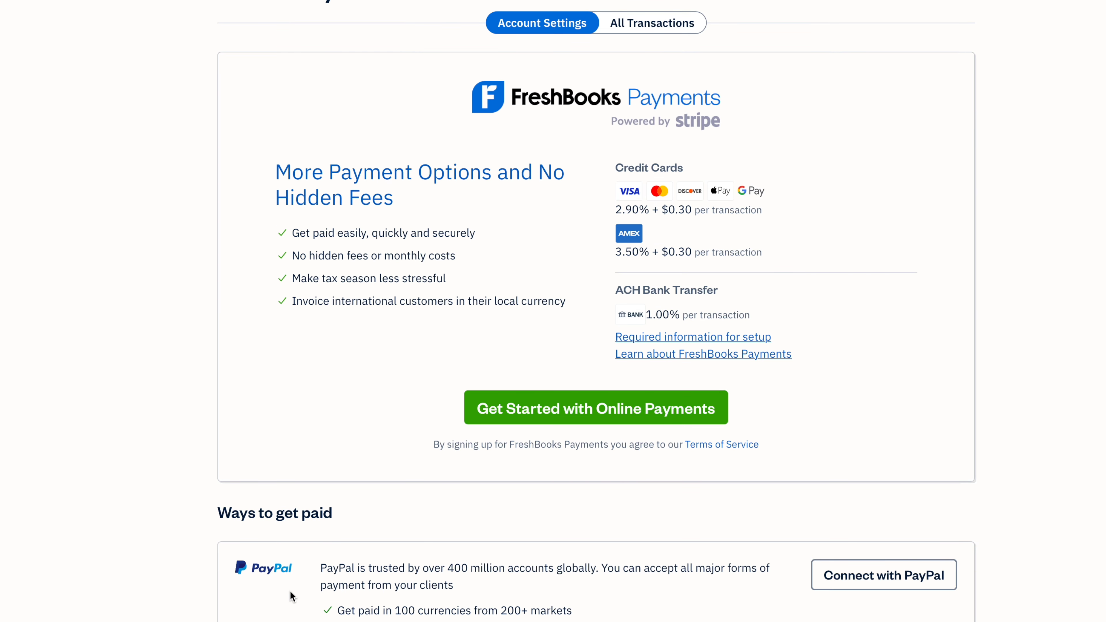
scroll(293, 592, "down", 4)
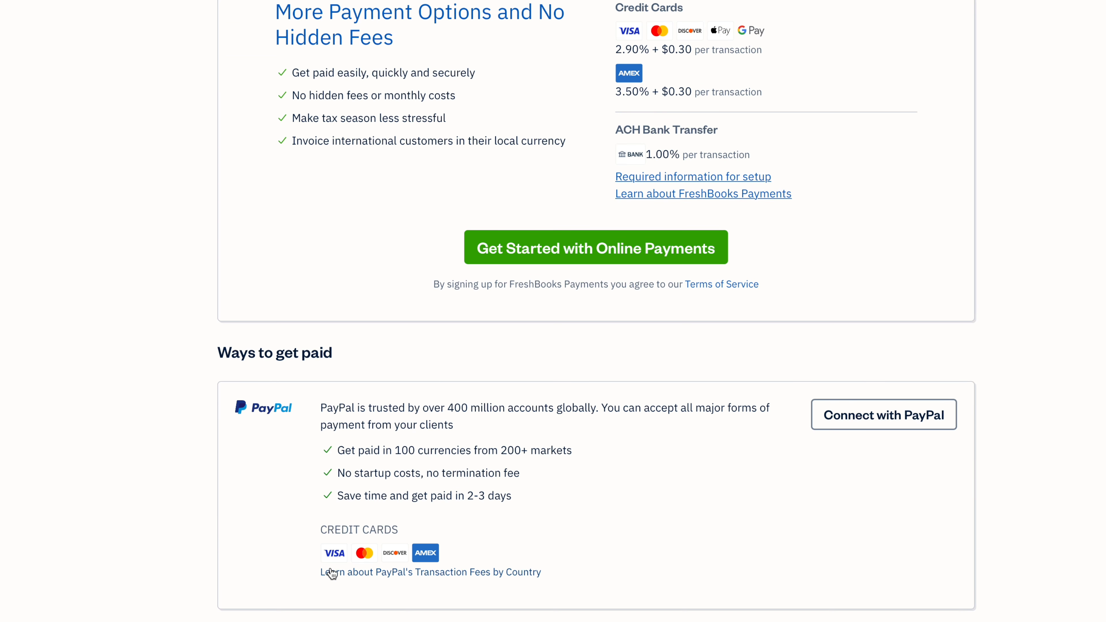
scroll(447, 560, "up", 6)
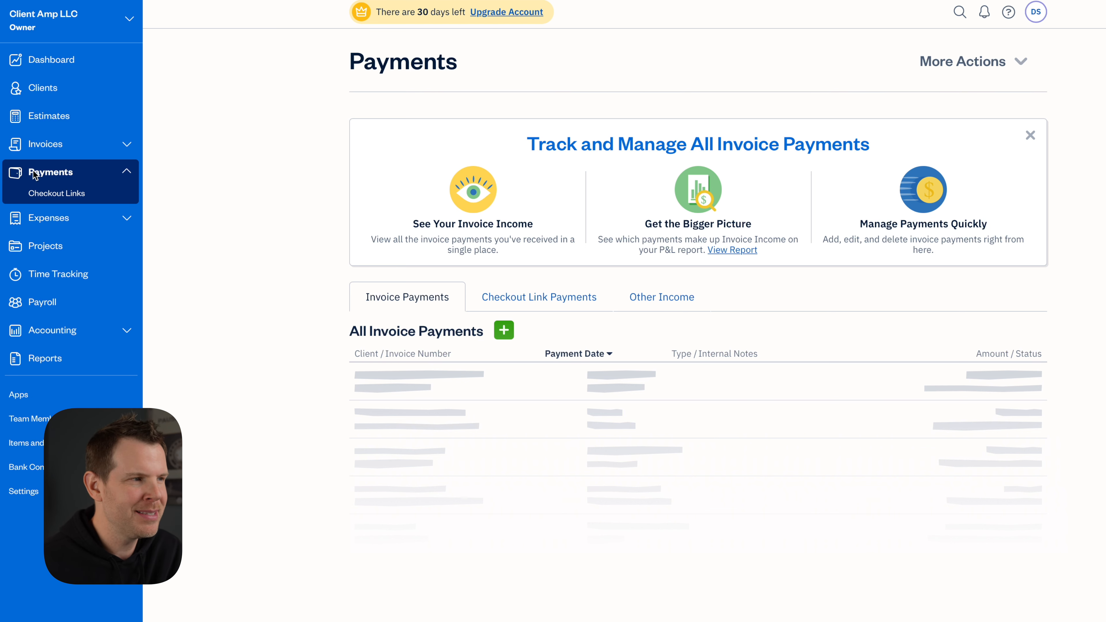
Create a new $75.00 checkout link for the TV Mount item
left_click(64, 194)
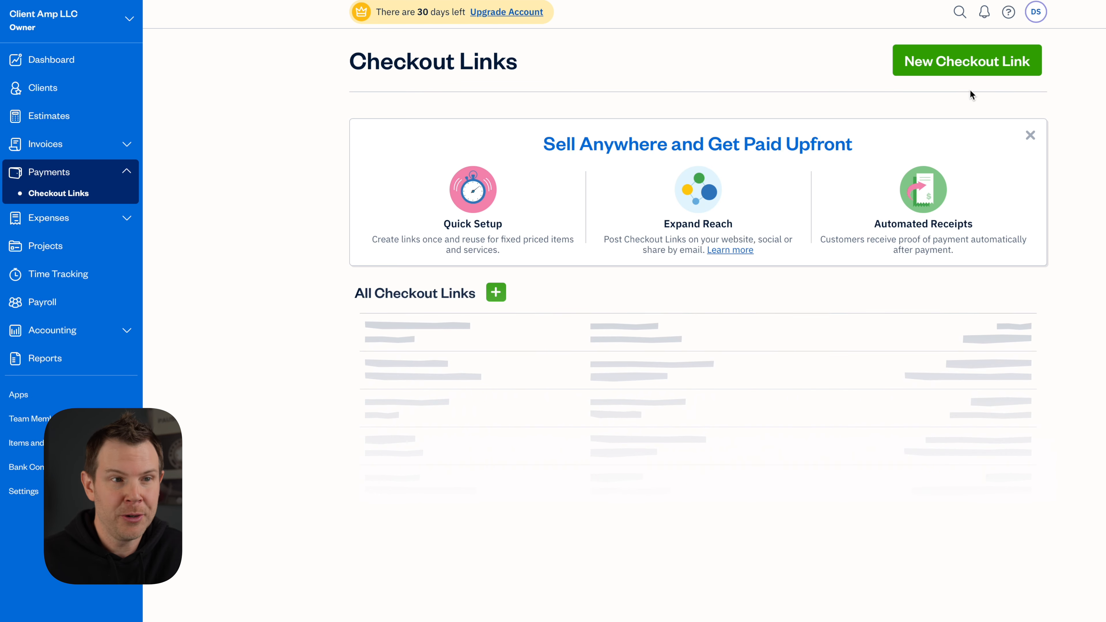
left_click(981, 72)
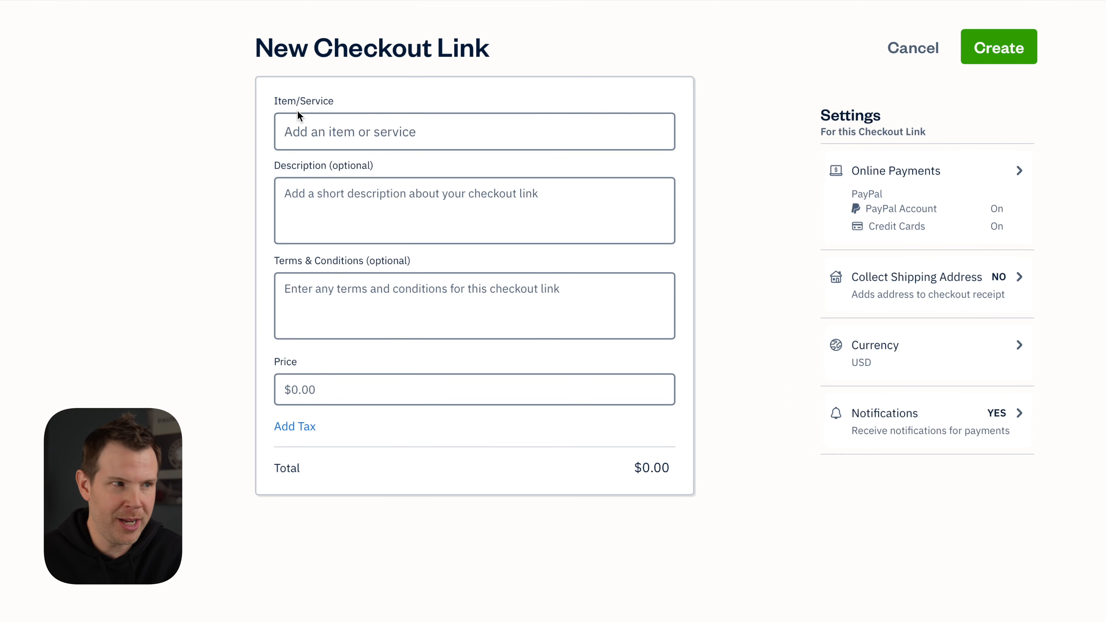
left_click(300, 130)
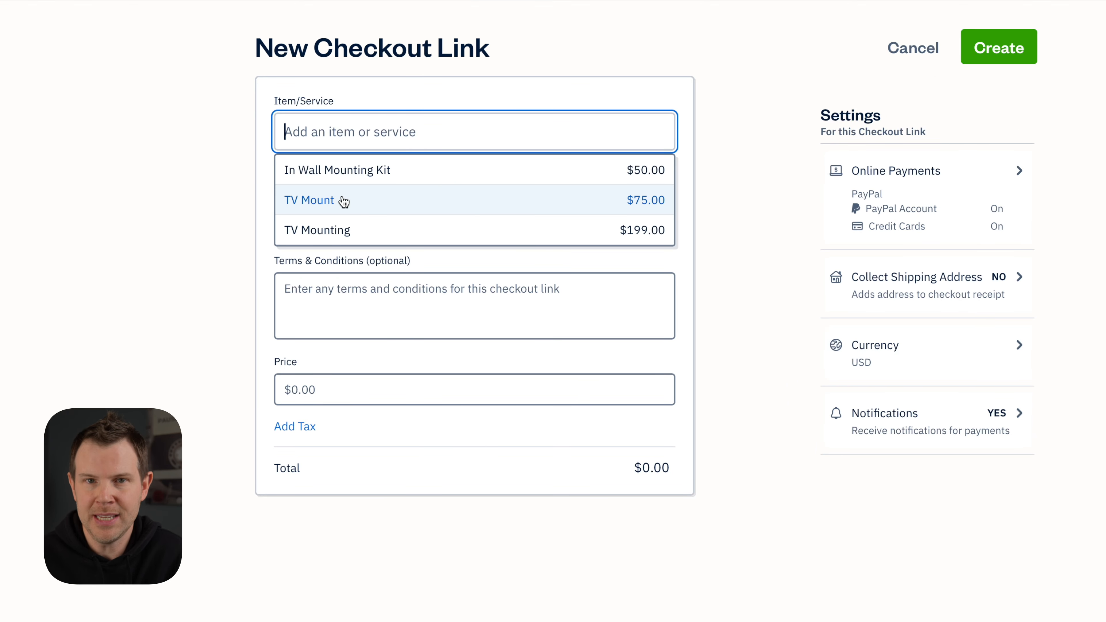
left_click(344, 200)
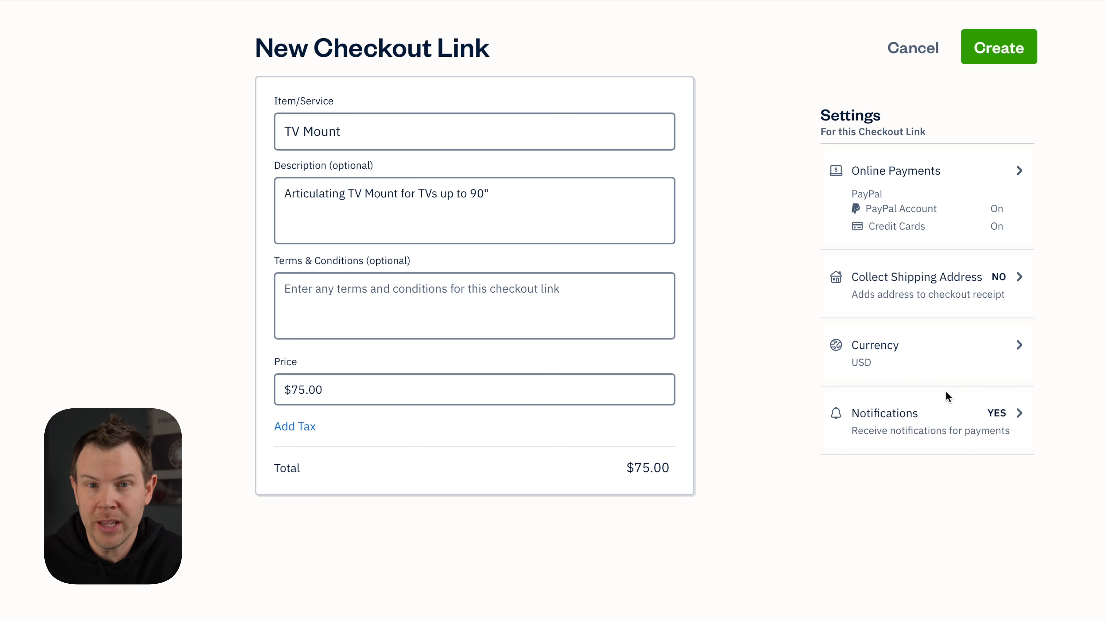
left_click(1000, 48)
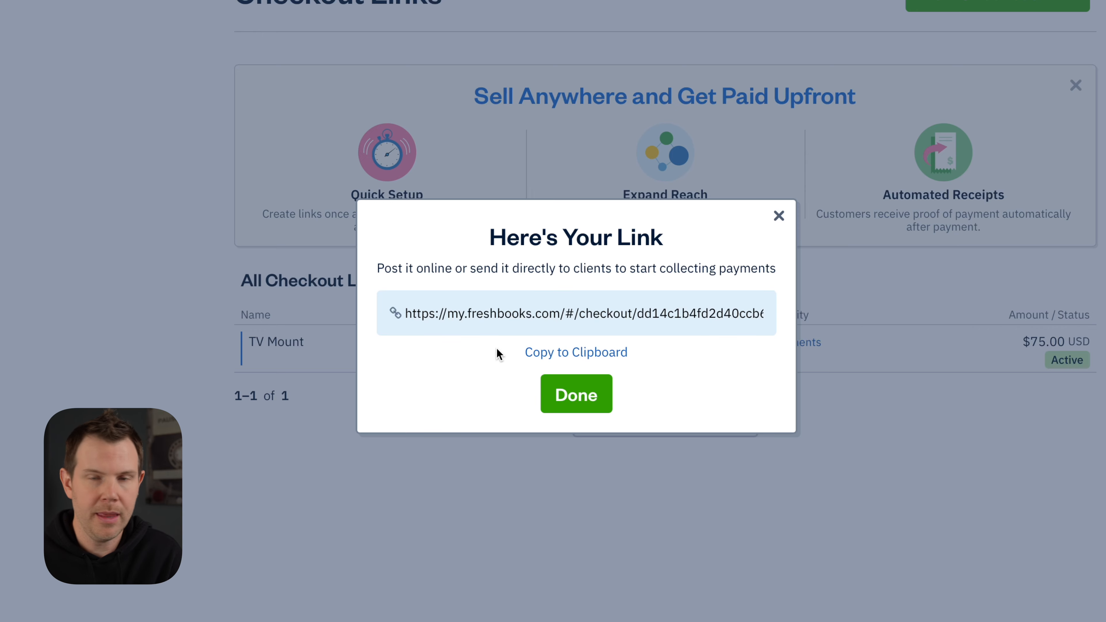
Copy the TV Mount checkout link's address to the clipboard
left_click(576, 352)
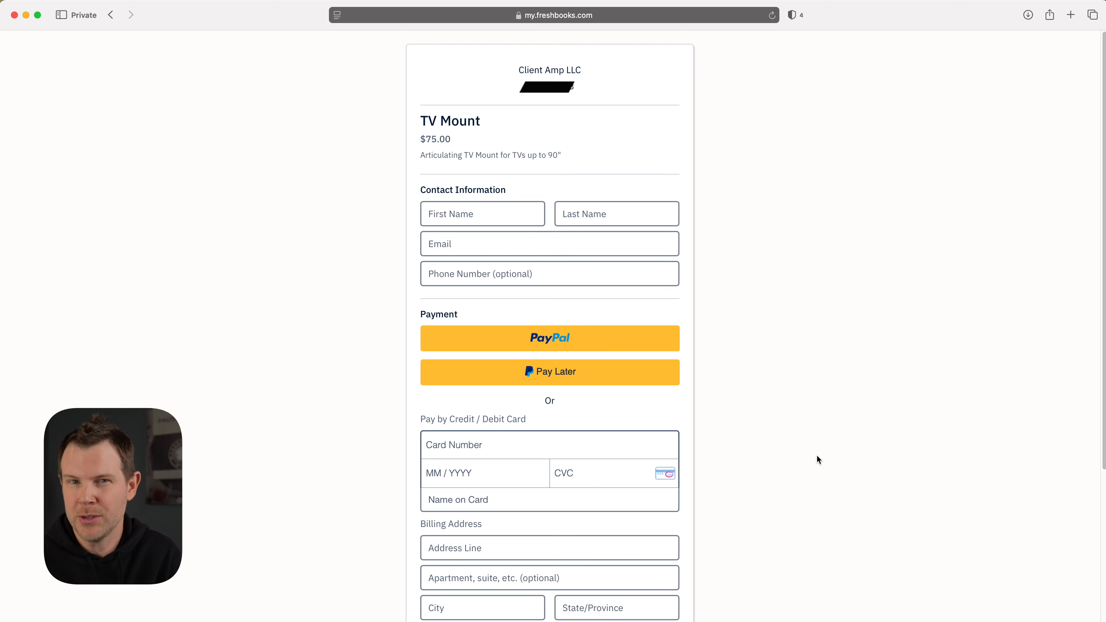
scroll(816, 454, "down", 5)
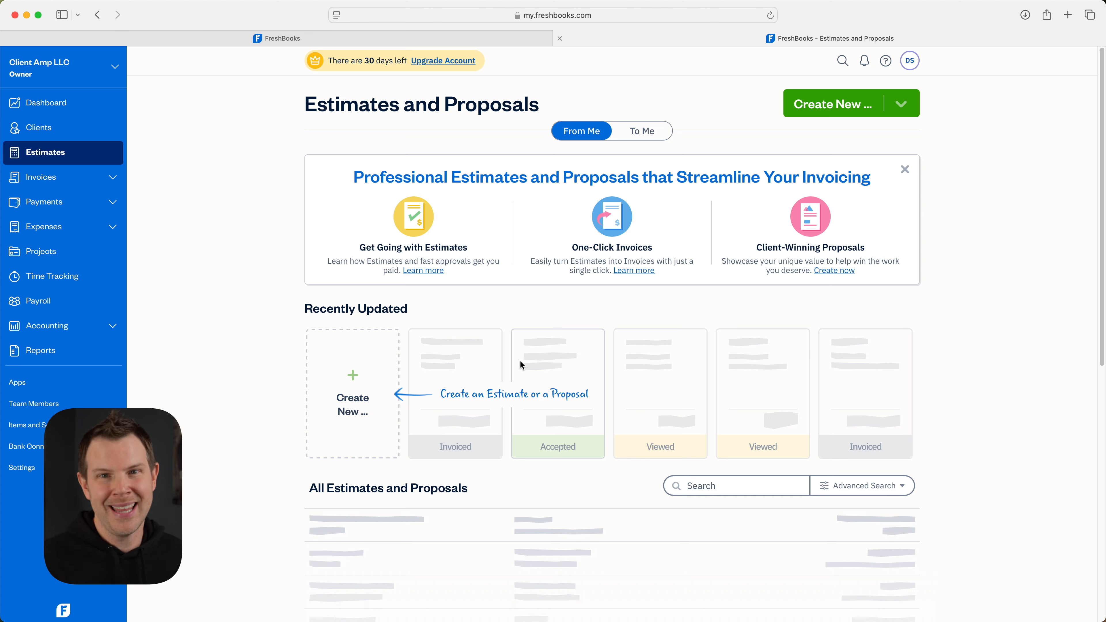
Choose Proposal from the Create New menu on Estimates and Proposals
left_click(832, 111)
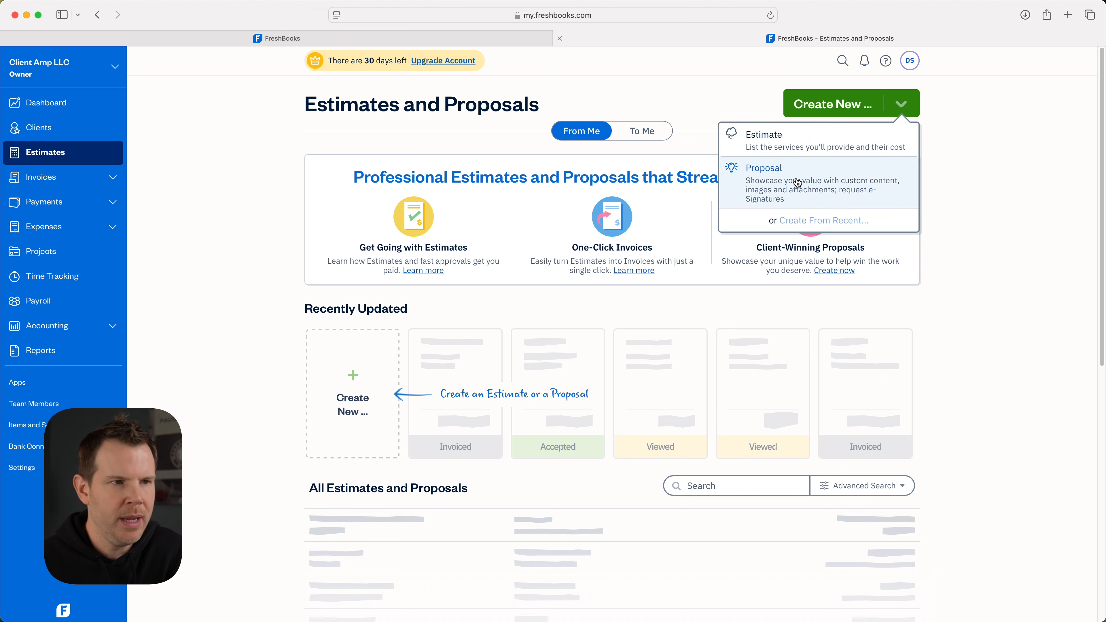
left_click(783, 184)
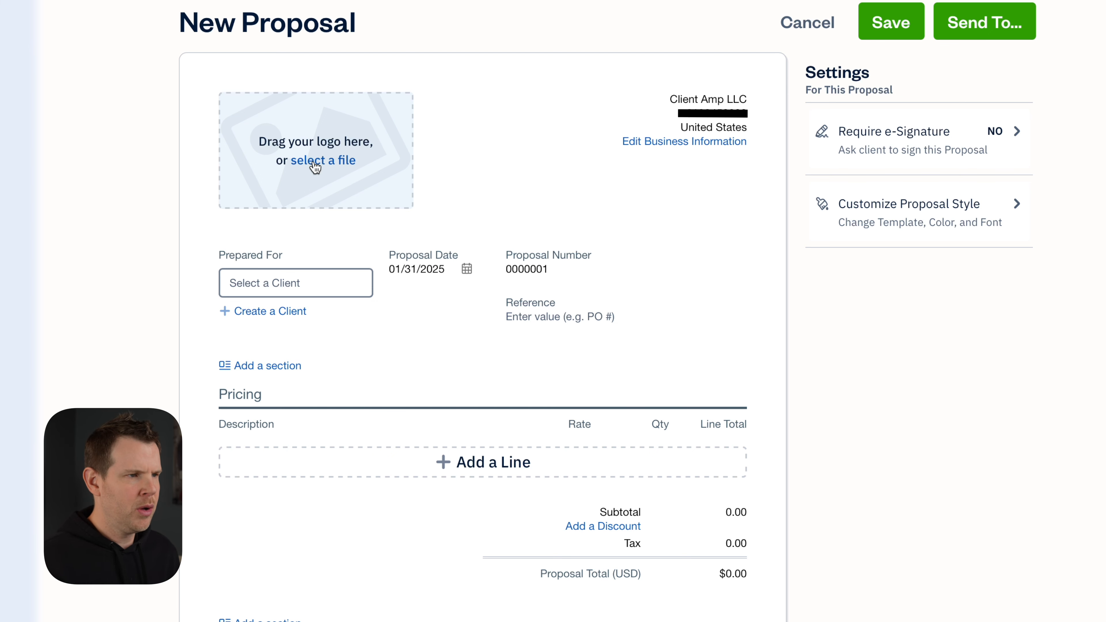
Choose the CLIENTAMP logo image for the proposal's logo area
left_click(315, 166)
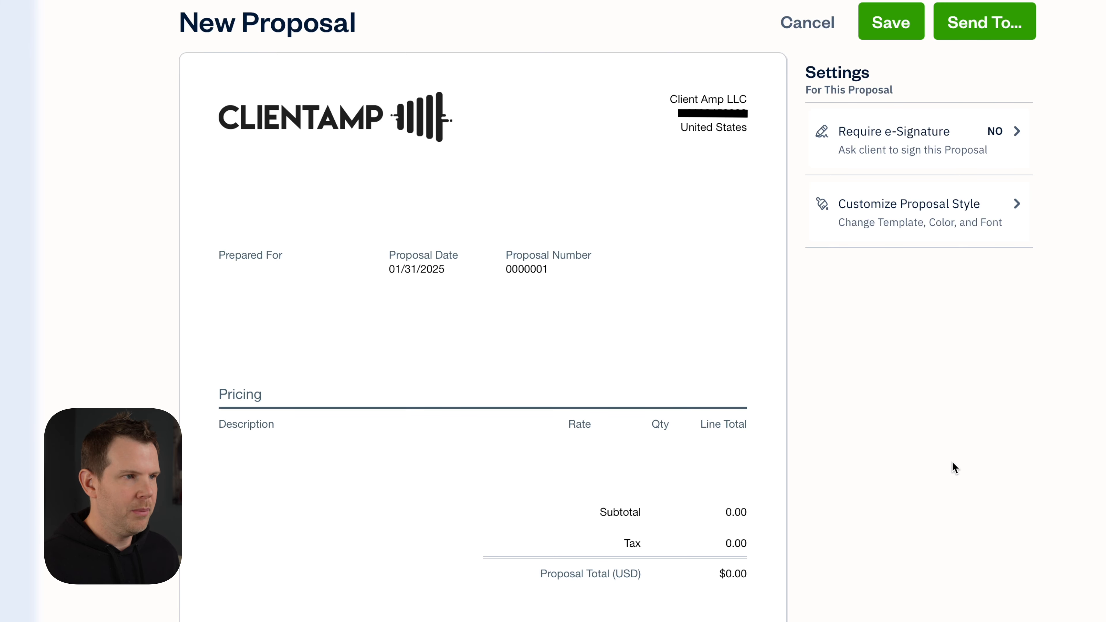
mouse_move(533, 388)
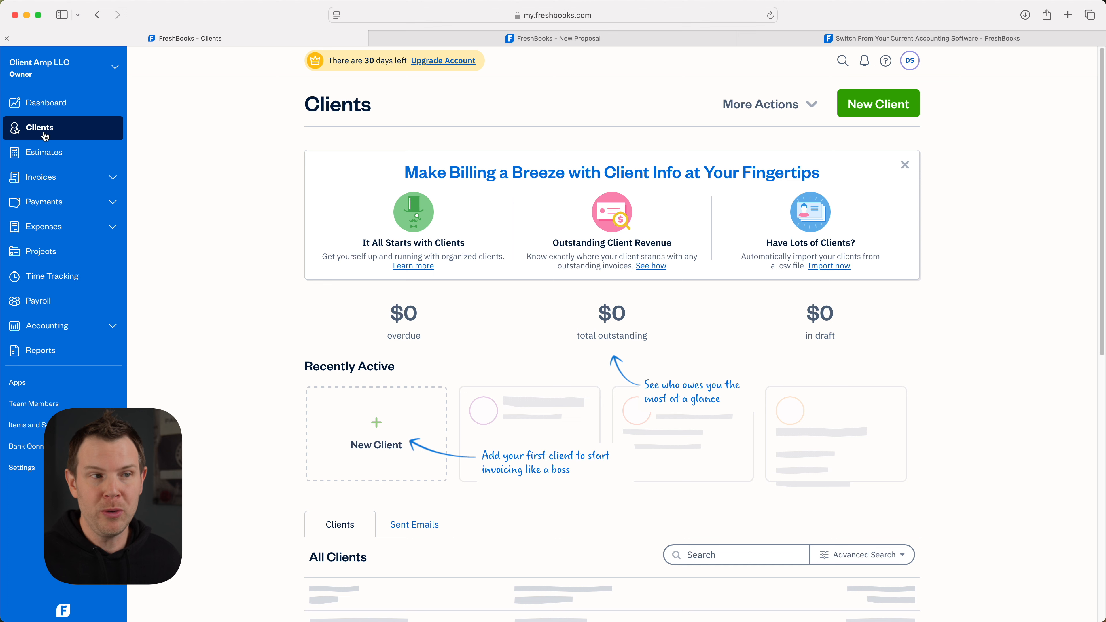
Show the client import and export options under More Actions
left_click(766, 104)
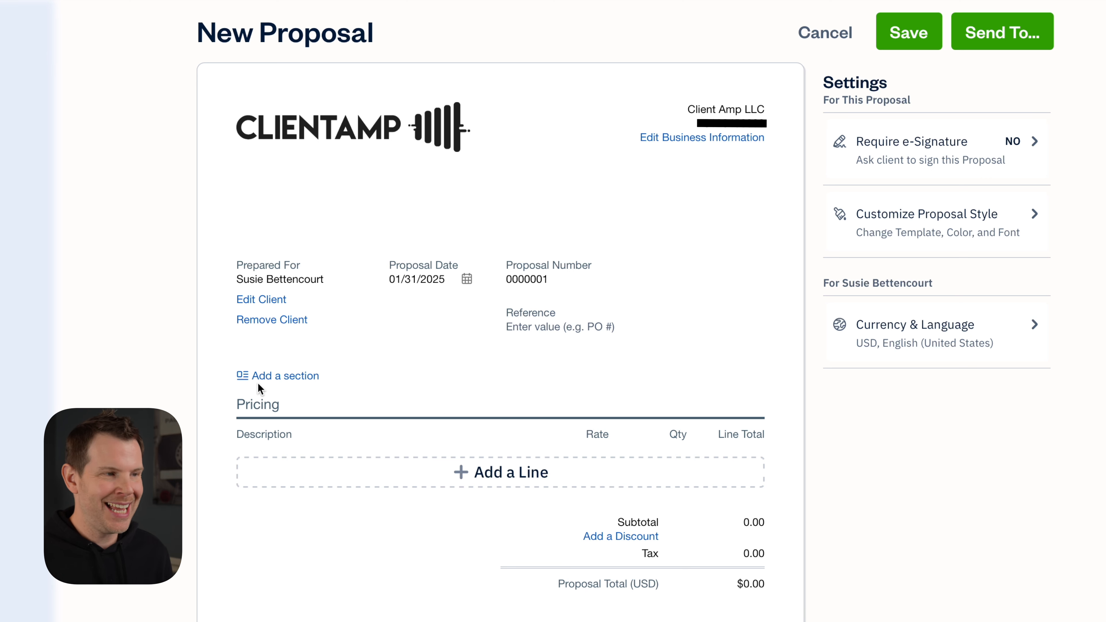
Add an Overview section containing the pasted wall-mounted TV description
left_click(263, 378)
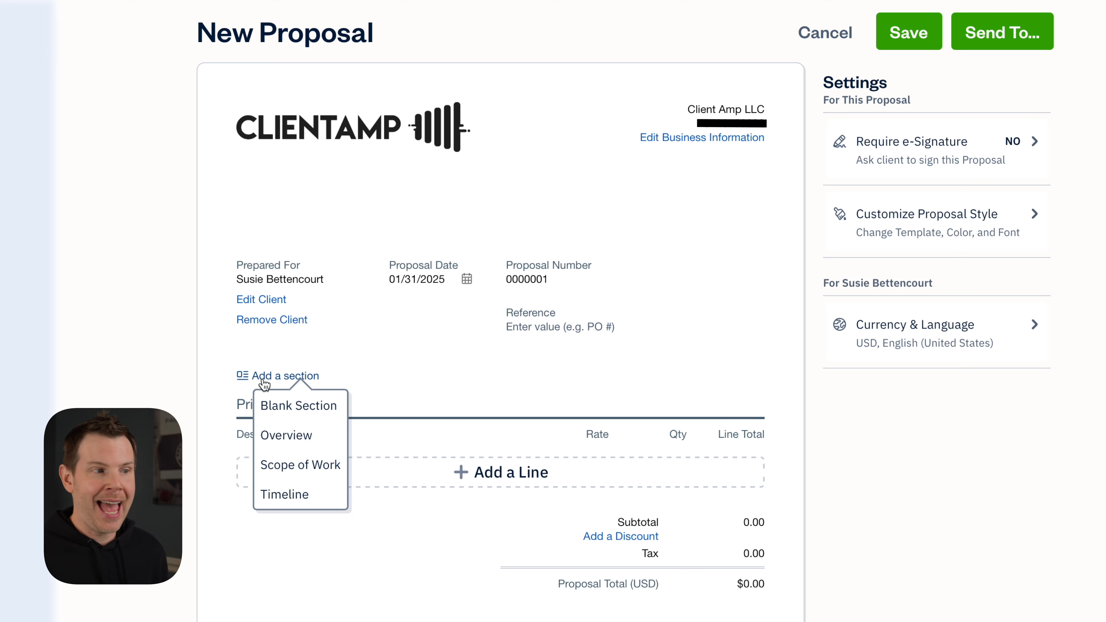
left_click(295, 434)
key("ctrl+v")
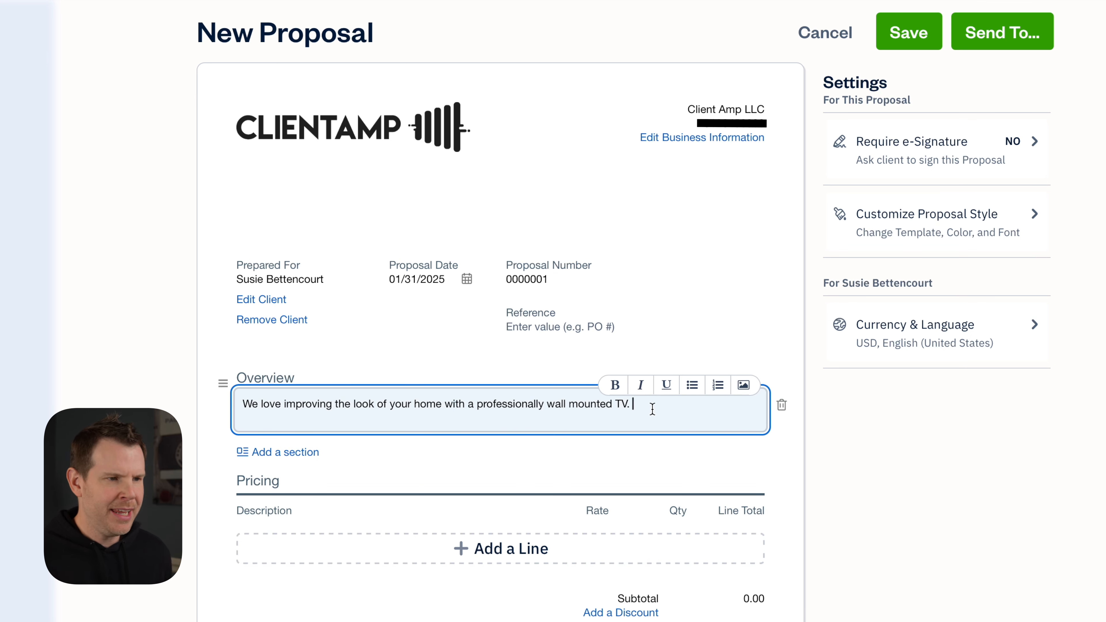
key("Return")
key("Return")
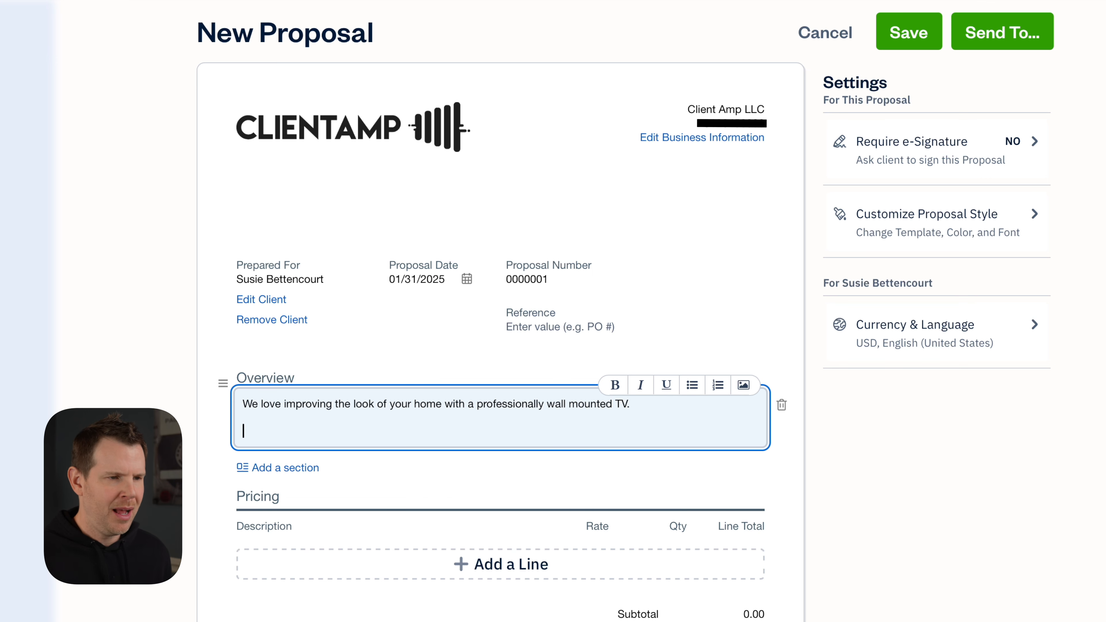
Insert a mounted TV photo into the Overview and resize it smaller and centred
left_click(744, 386)
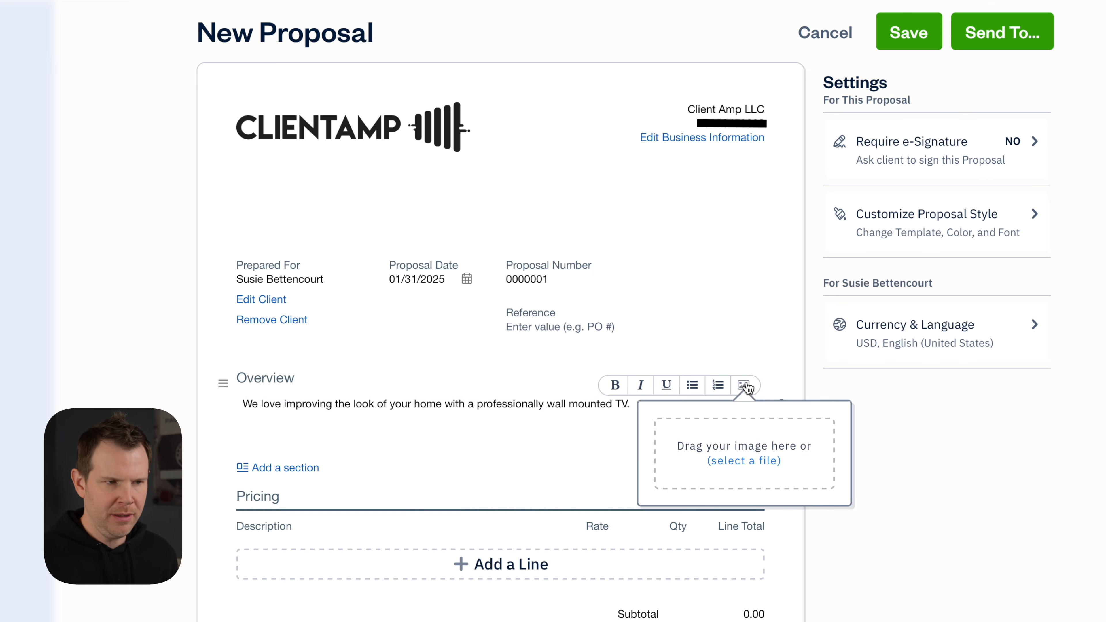
left_click_drag(1101, 494, 753, 452)
scroll(835, 530, "down", 3)
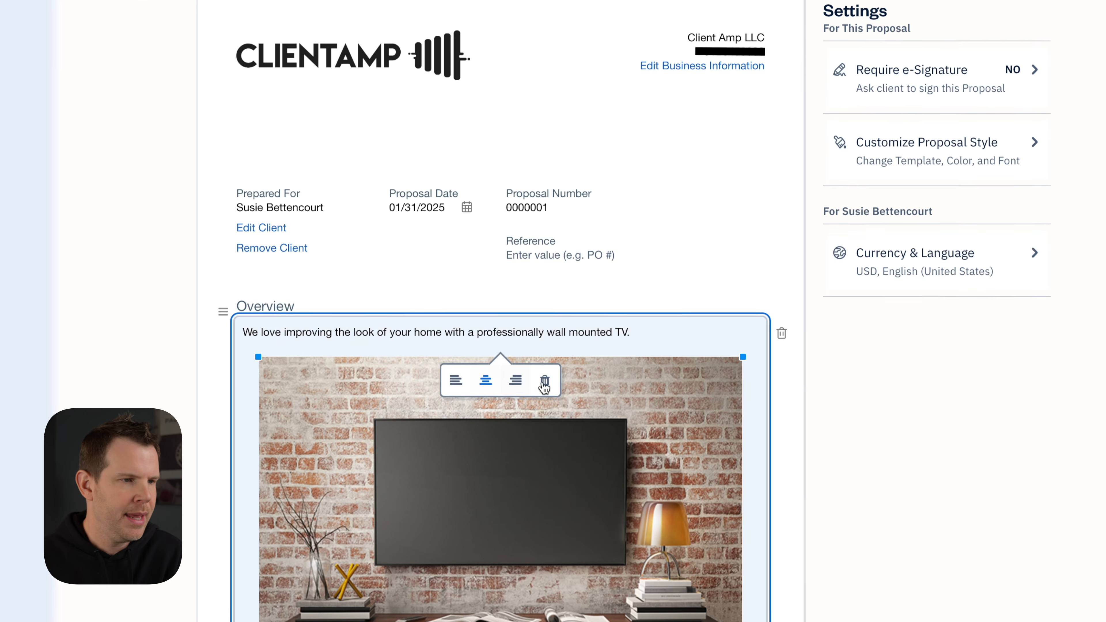
left_click_drag(732, 289, 649, 305)
scroll(284, 271, "down", 6)
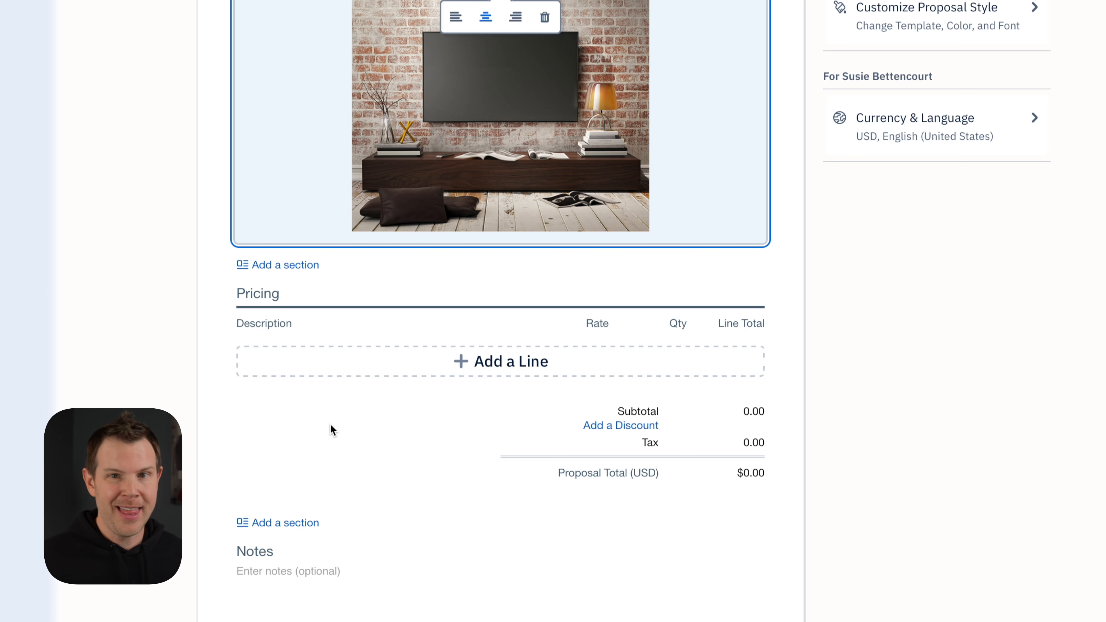
Add TV Mounting ($199), TV Mount ($75) and In Wall Mounting Kit ($50) pricing lines, totalling $332.88
scroll(488, 457, "up", 2)
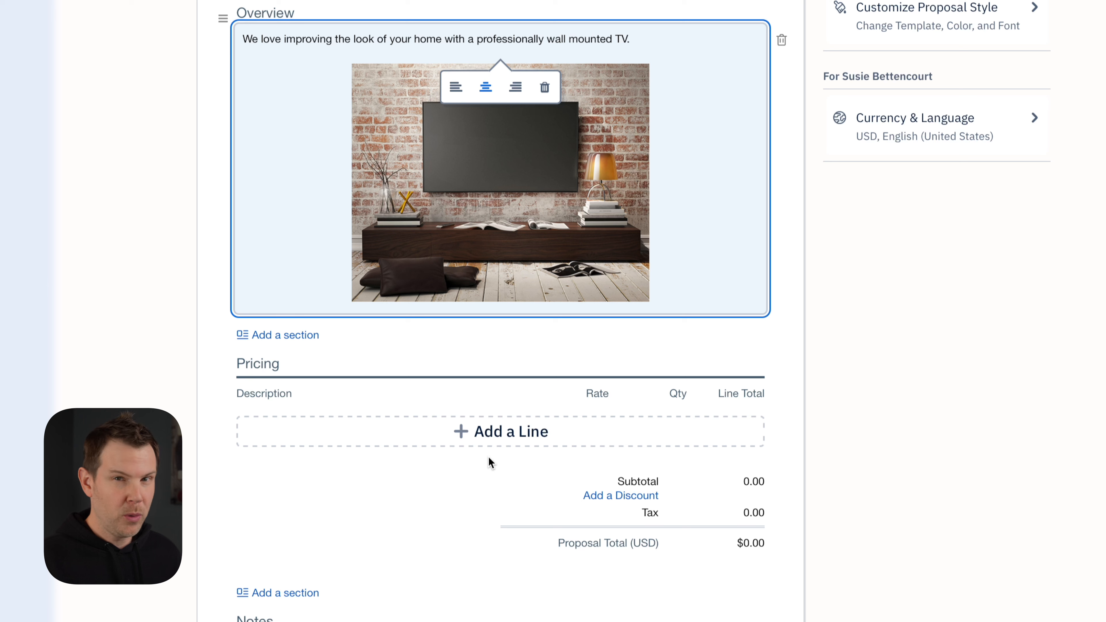
left_click(496, 433)
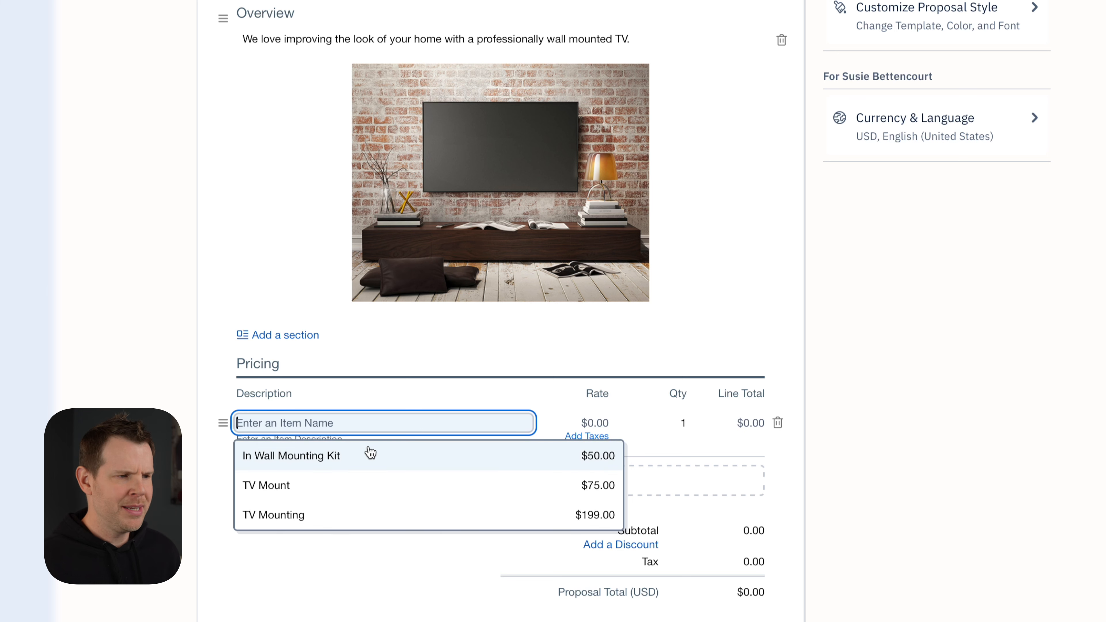
left_click(362, 519)
left_click(323, 491)
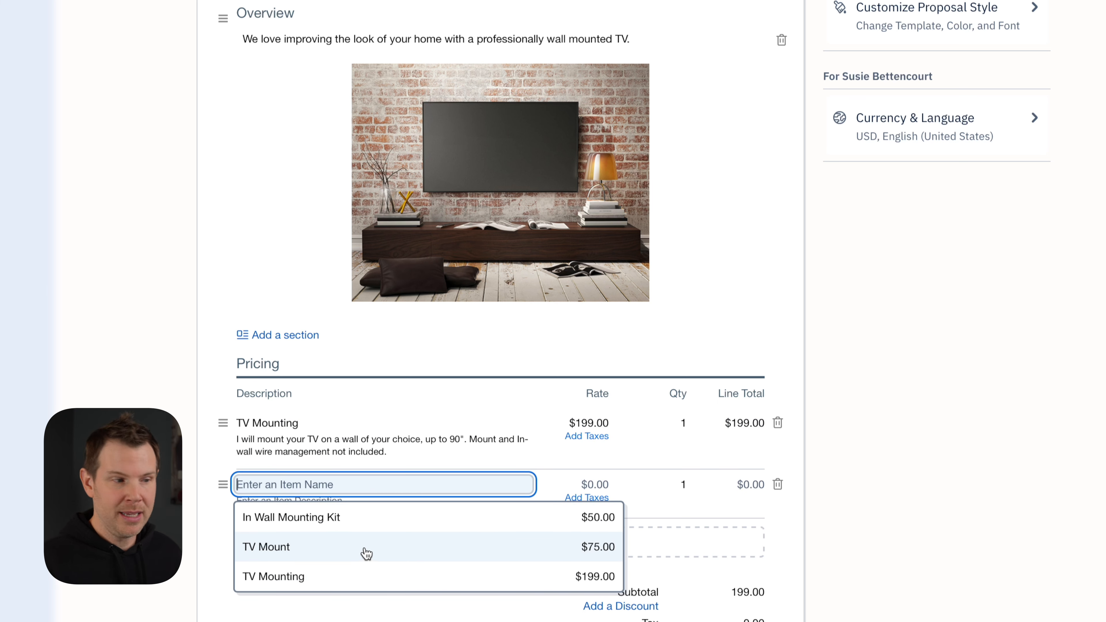
left_click(366, 555)
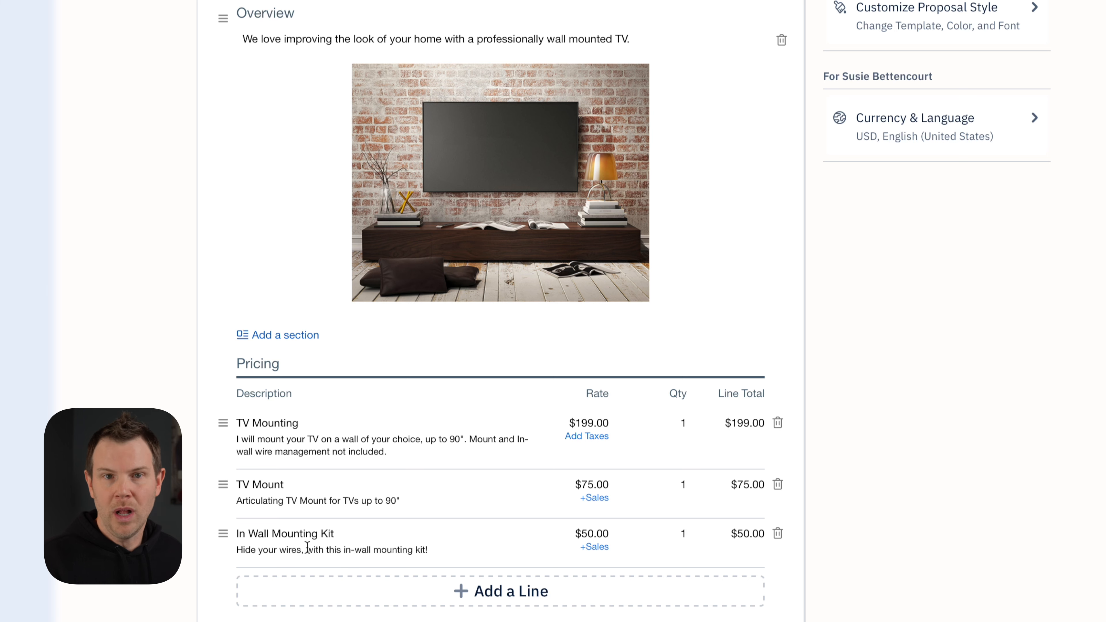
scroll(838, 390, "down", 10)
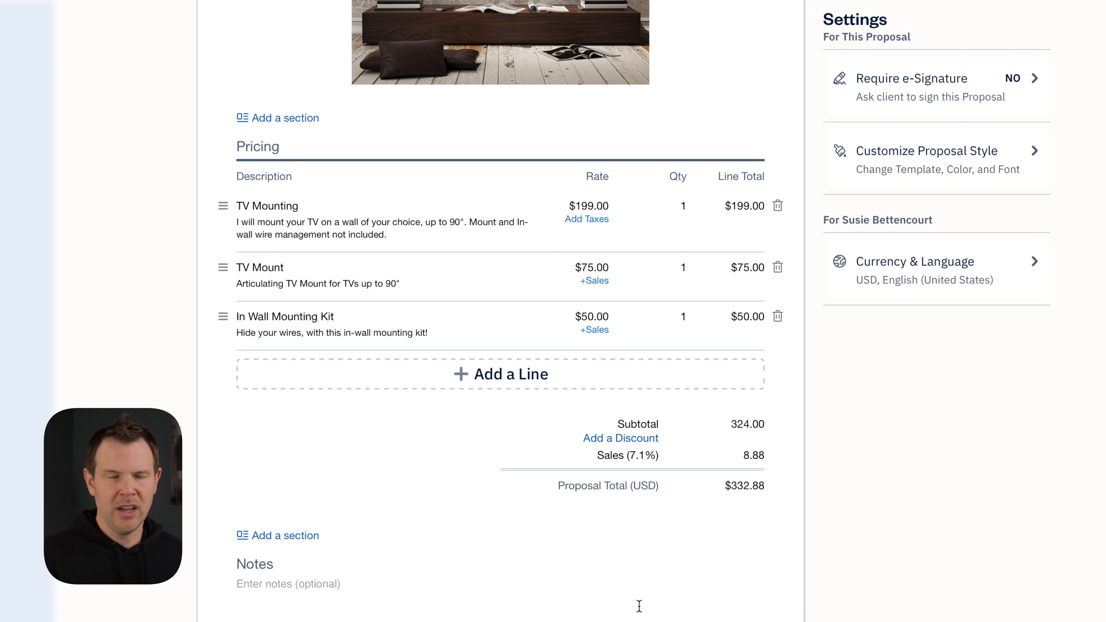
Add a blank section headed 'Liabilities' below the pricing and turn on Require e-Signature
scroll(638, 602, "down", 3)
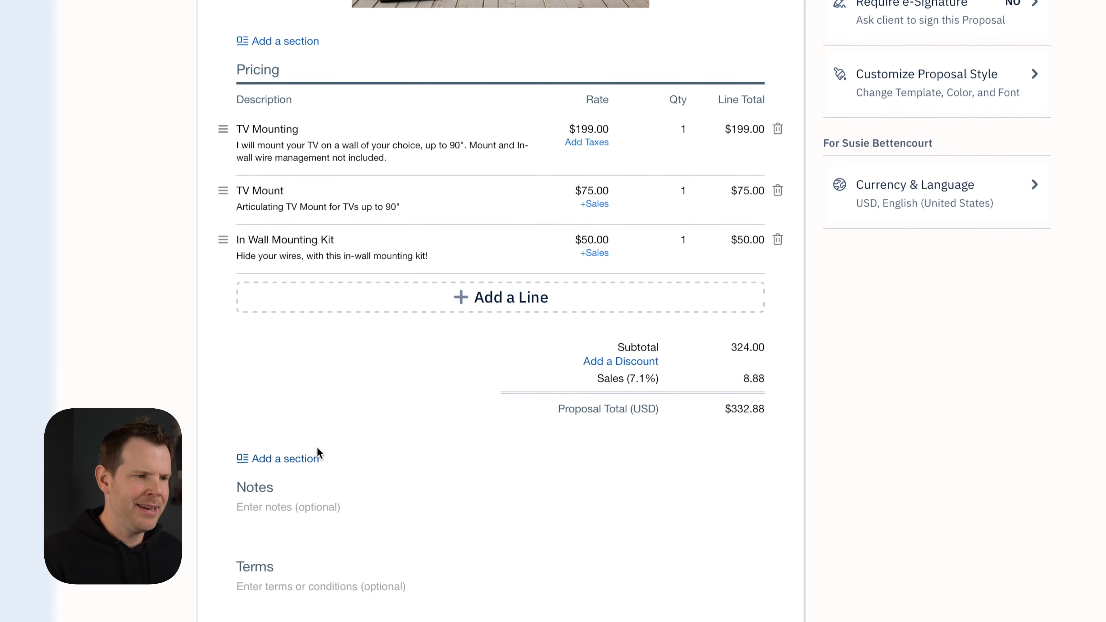
left_click(300, 392)
left_click(297, 423)
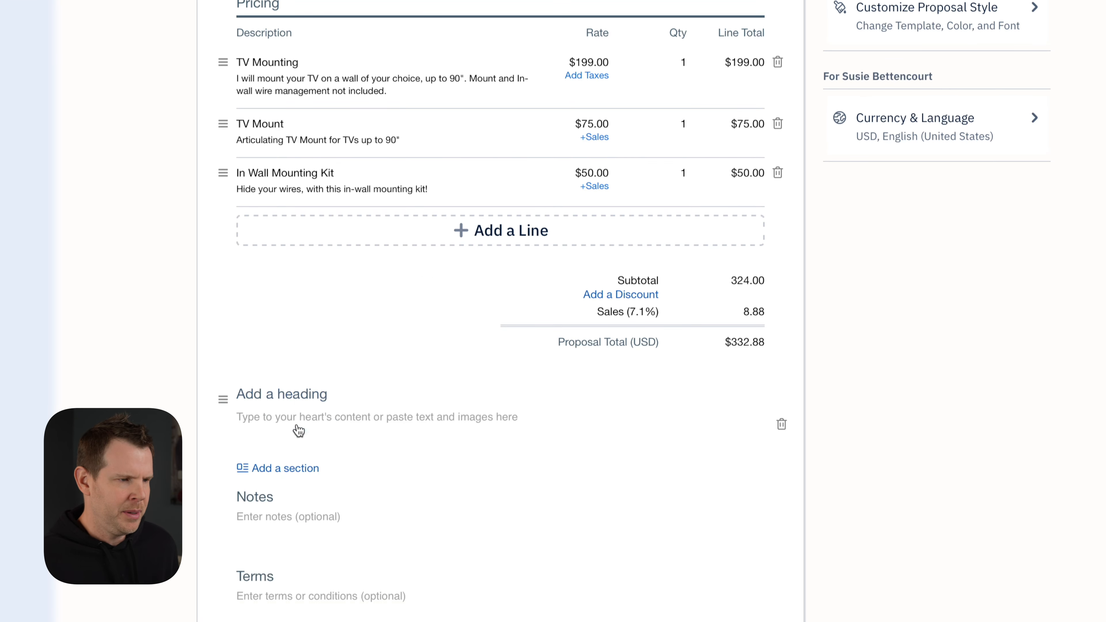
left_click(299, 390)
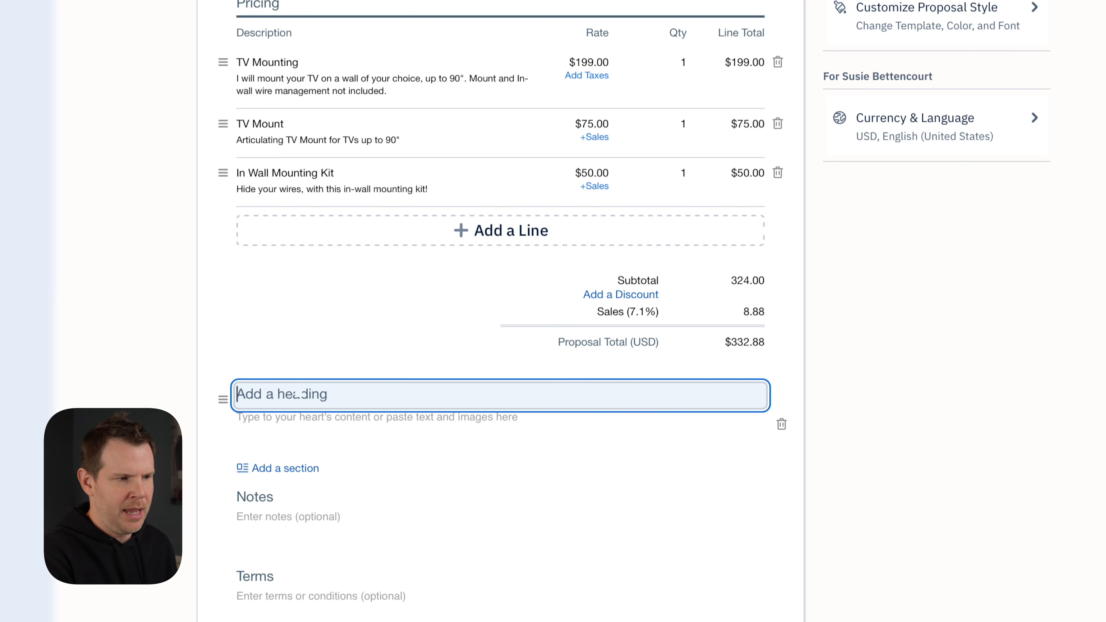
type("Liabilities")
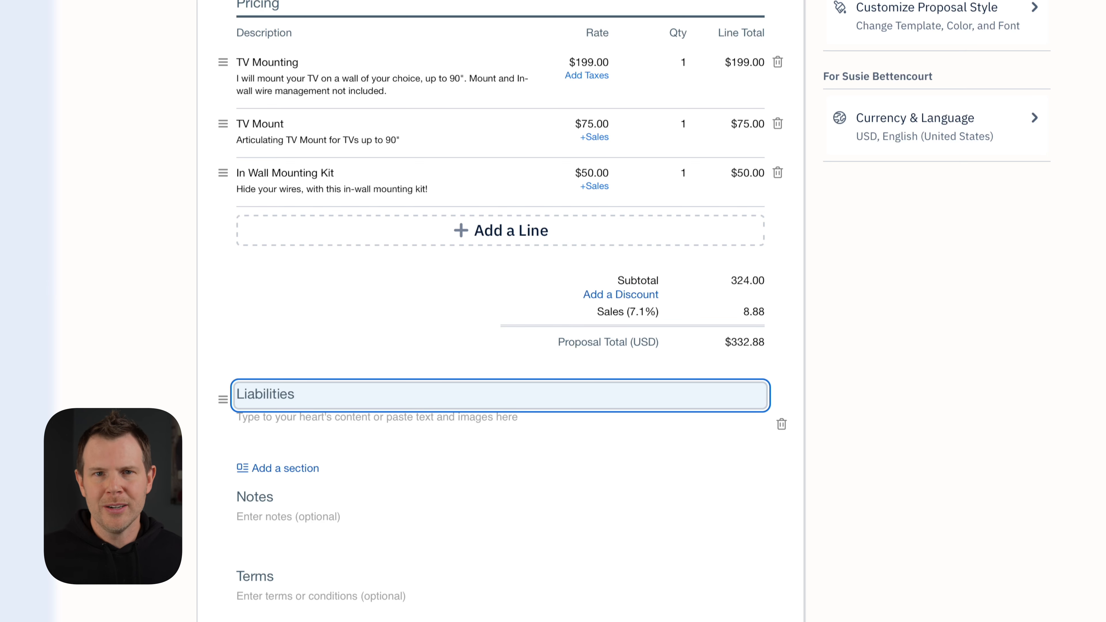
scroll(634, 309, "up", 15)
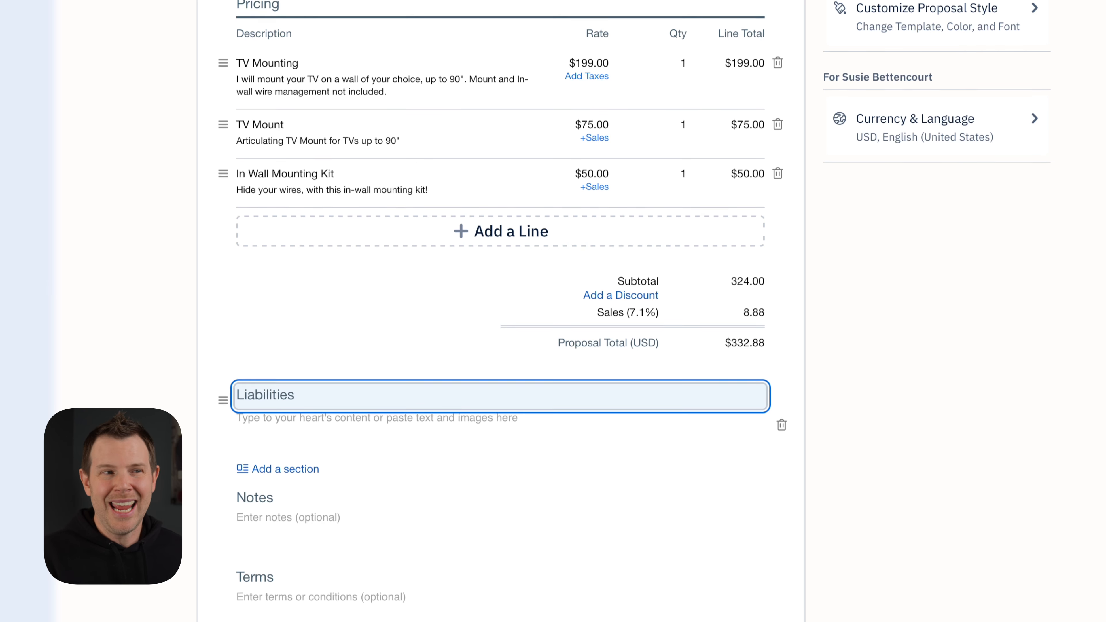
left_click(1035, 81)
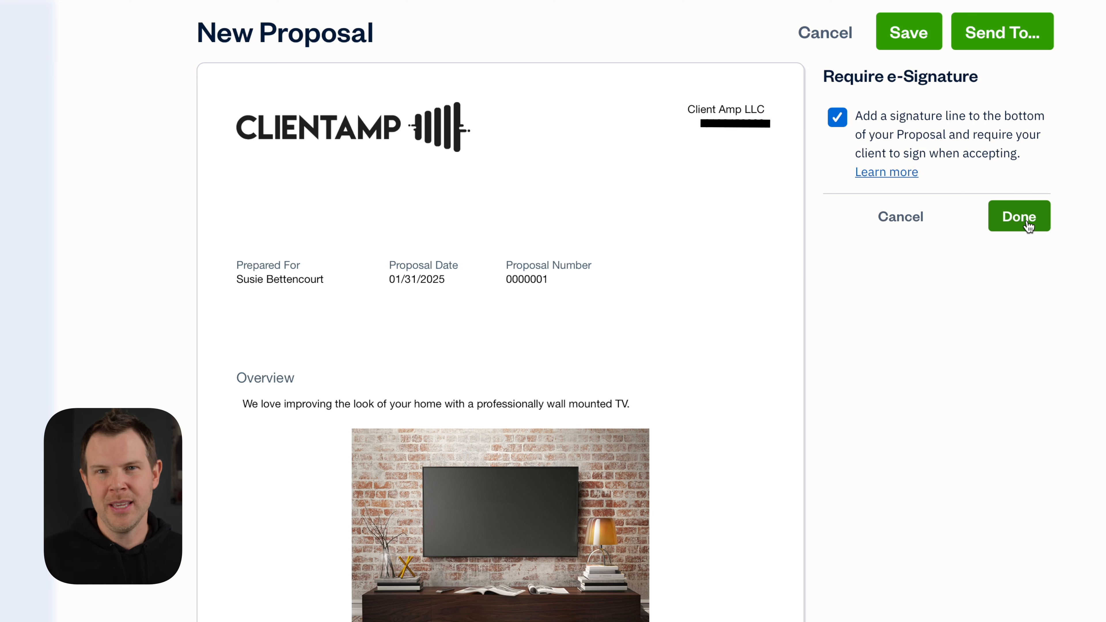
Confirm the e-signature requirement and share the proposal via a link instead of email
left_click(1019, 217)
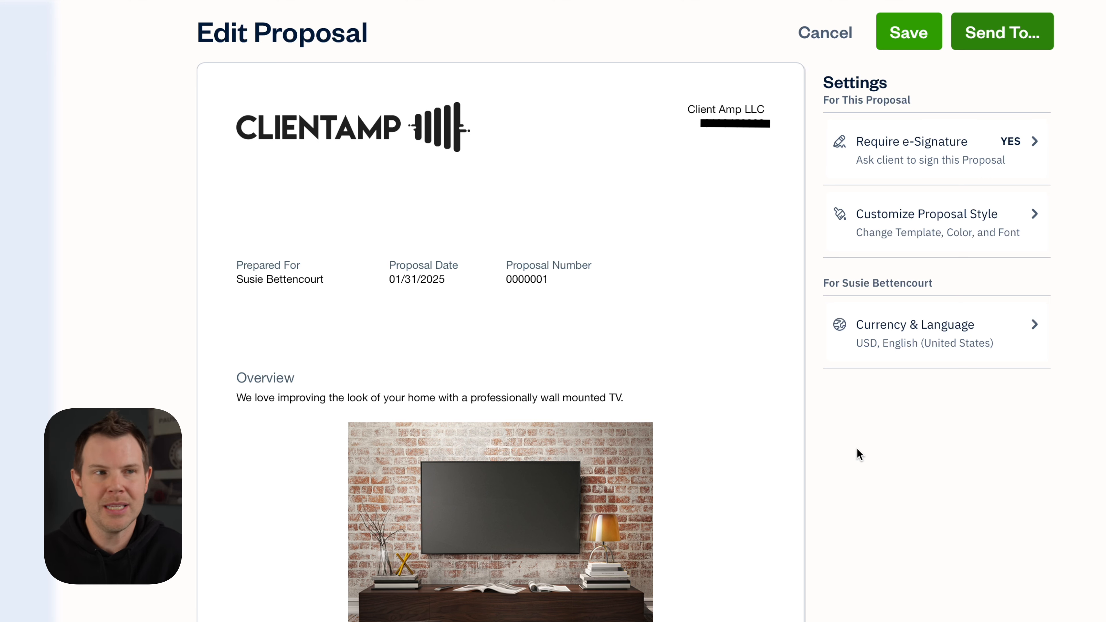
left_click(995, 35)
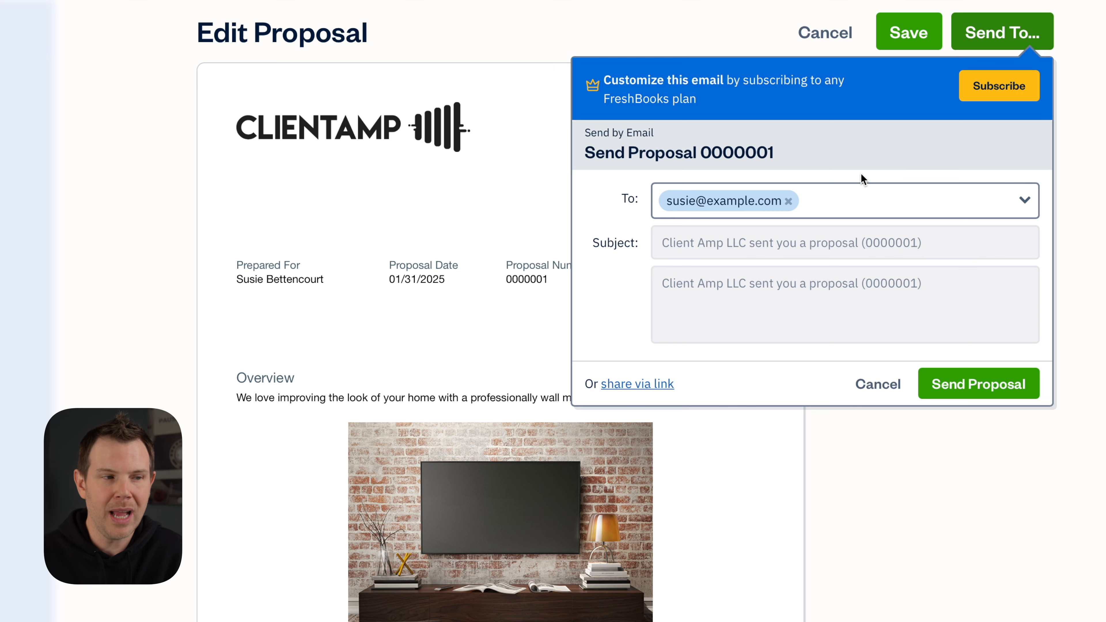
left_click(648, 384)
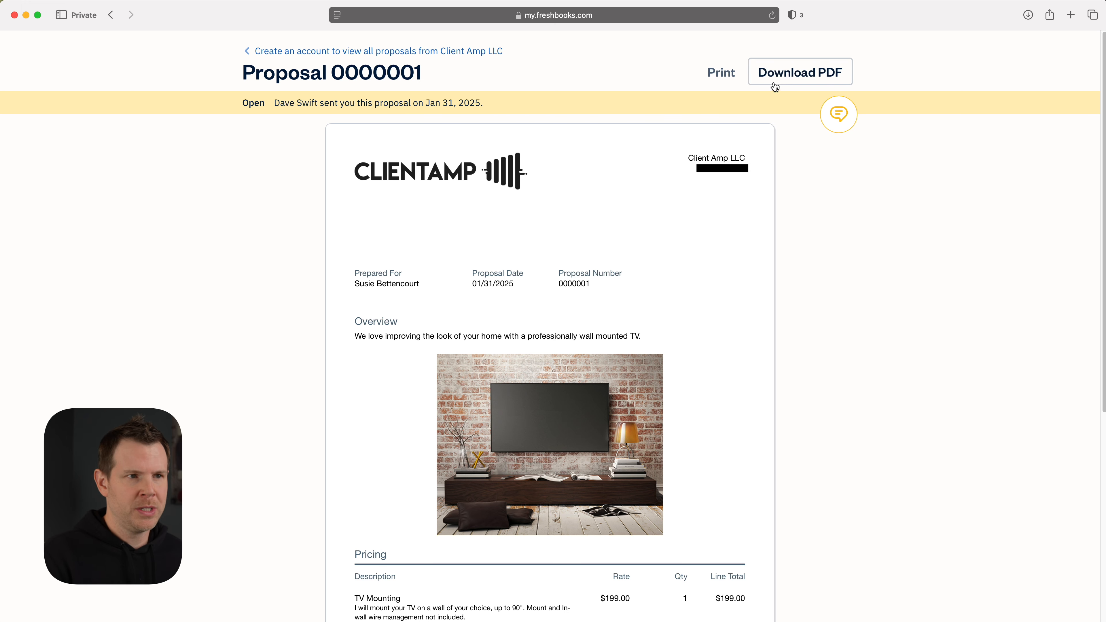
Sign the proposal with the client's full name, agree it is legally binding, and confirm the signature
scroll(929, 350, "down", 10)
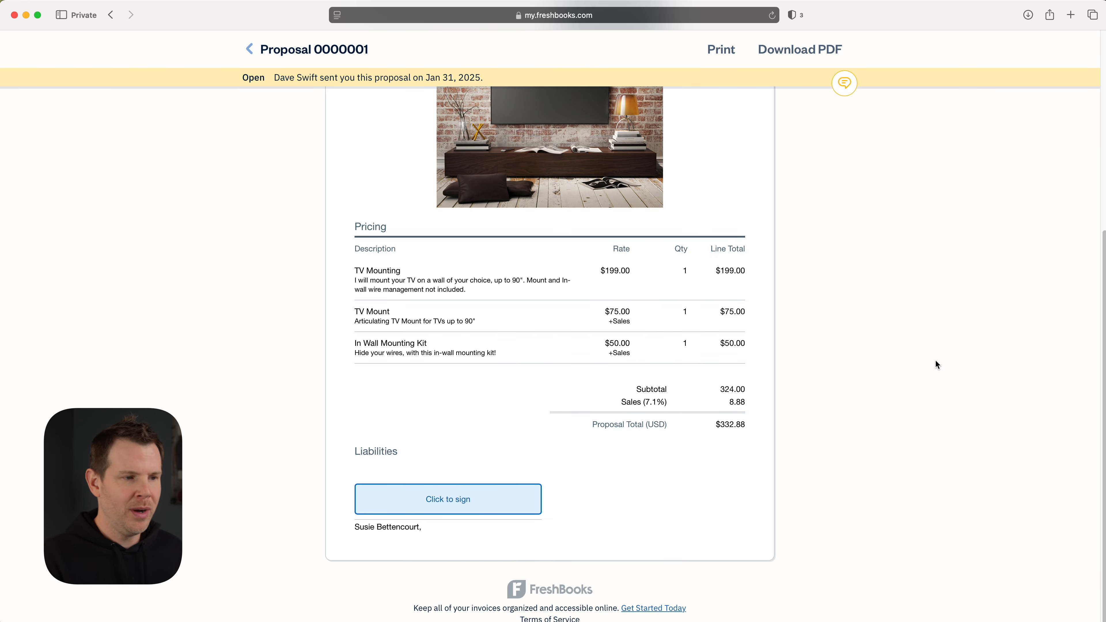
left_click(441, 504)
left_click(508, 282)
left_click(465, 382)
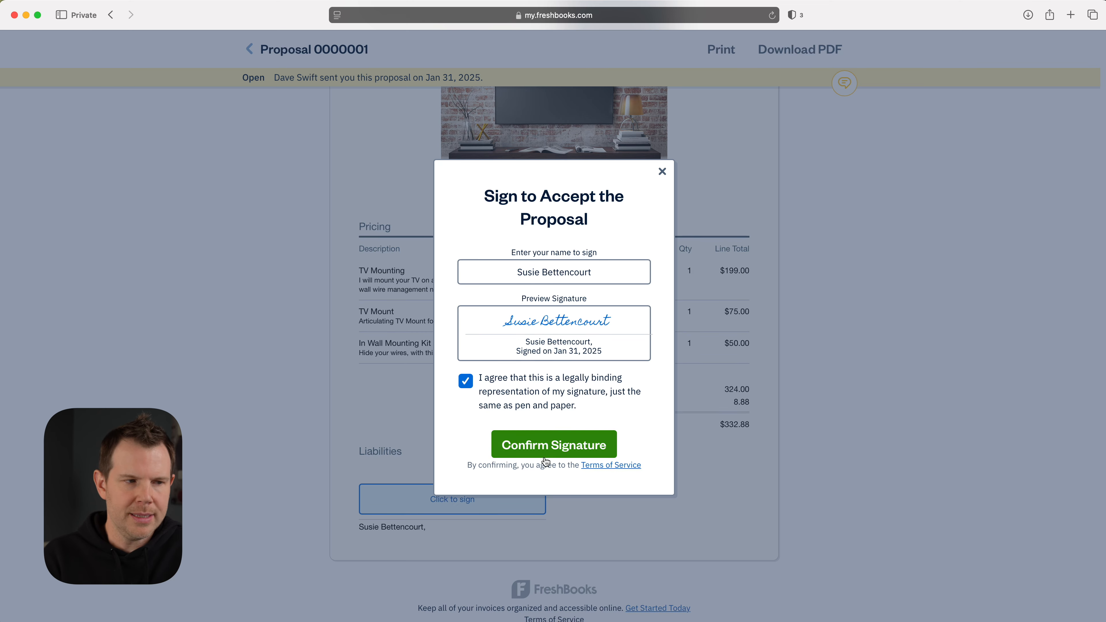
left_click(561, 450)
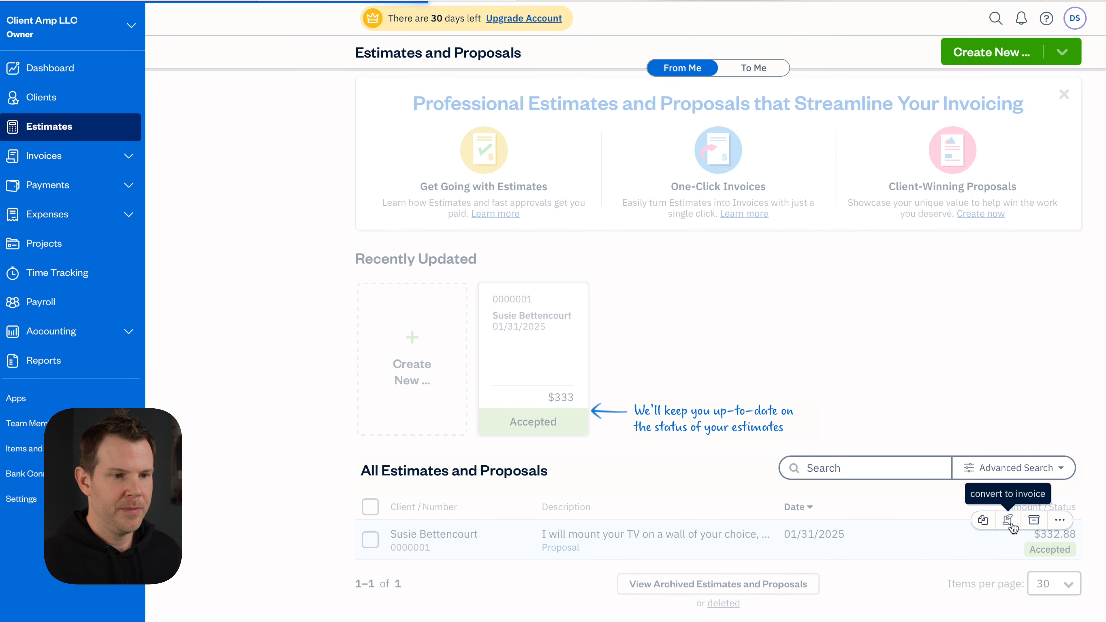
Convert accepted proposal 0000001 into a $332.88 invoice
left_click(990, 521)
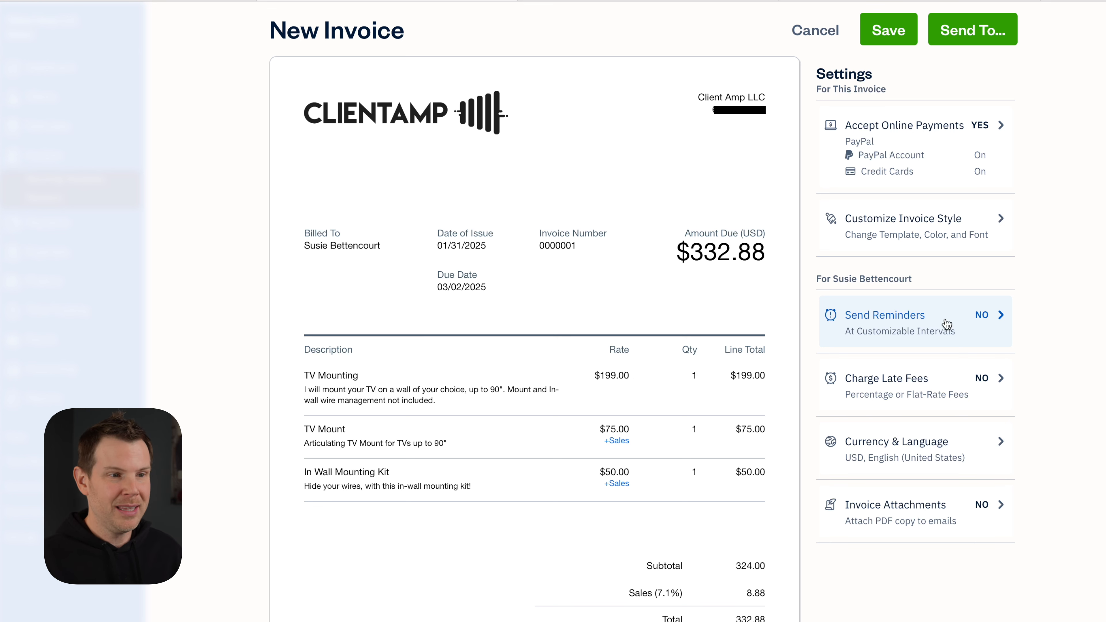
Enable a 10% late fee charged after 30 days on the invoice
left_click(968, 381)
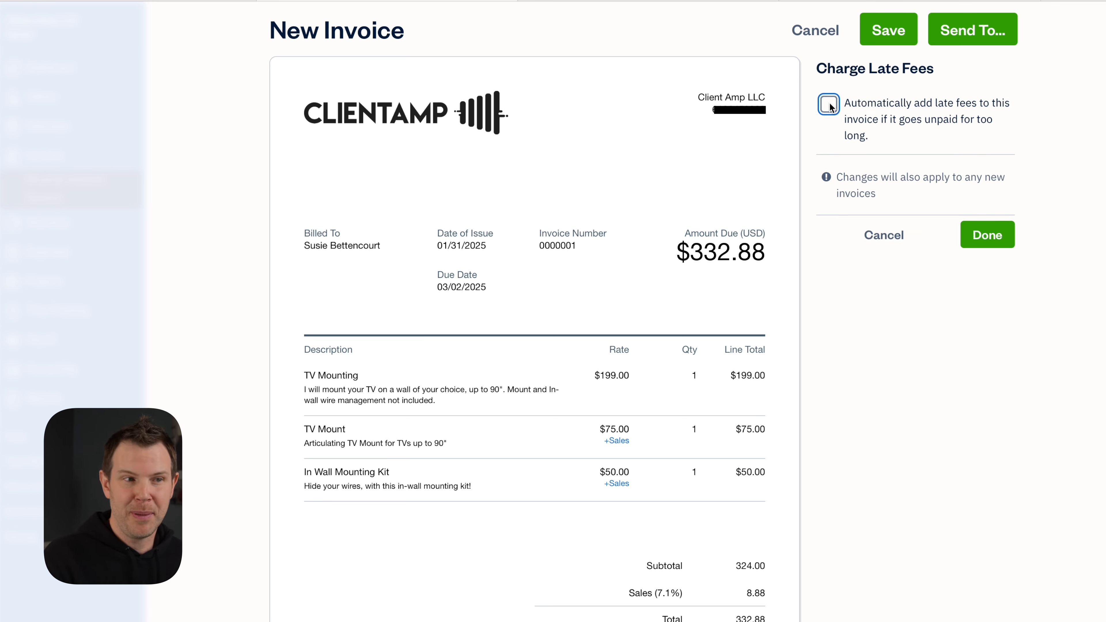
left_click(829, 105)
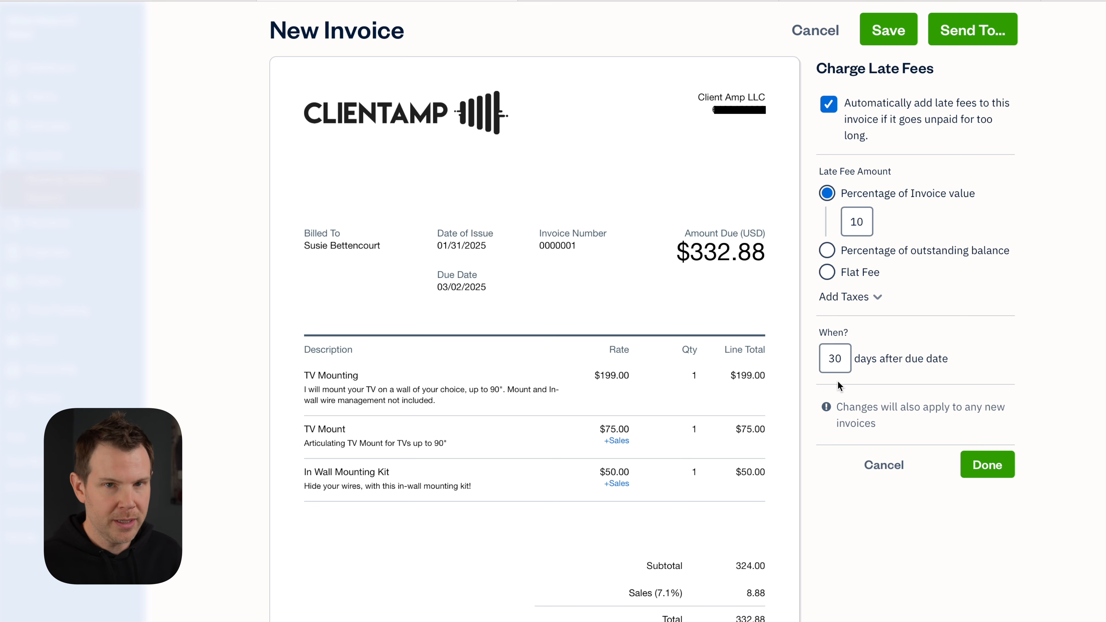
left_click(987, 464)
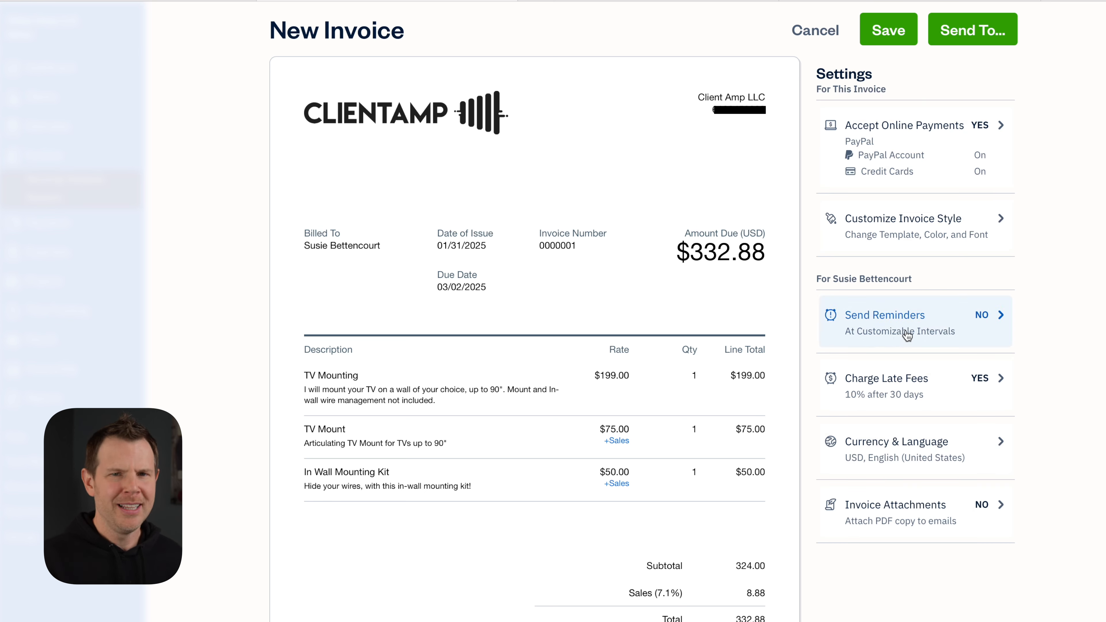
Enable automatic payment reminders at 3, 15 and 30 days after the due date
left_click(960, 317)
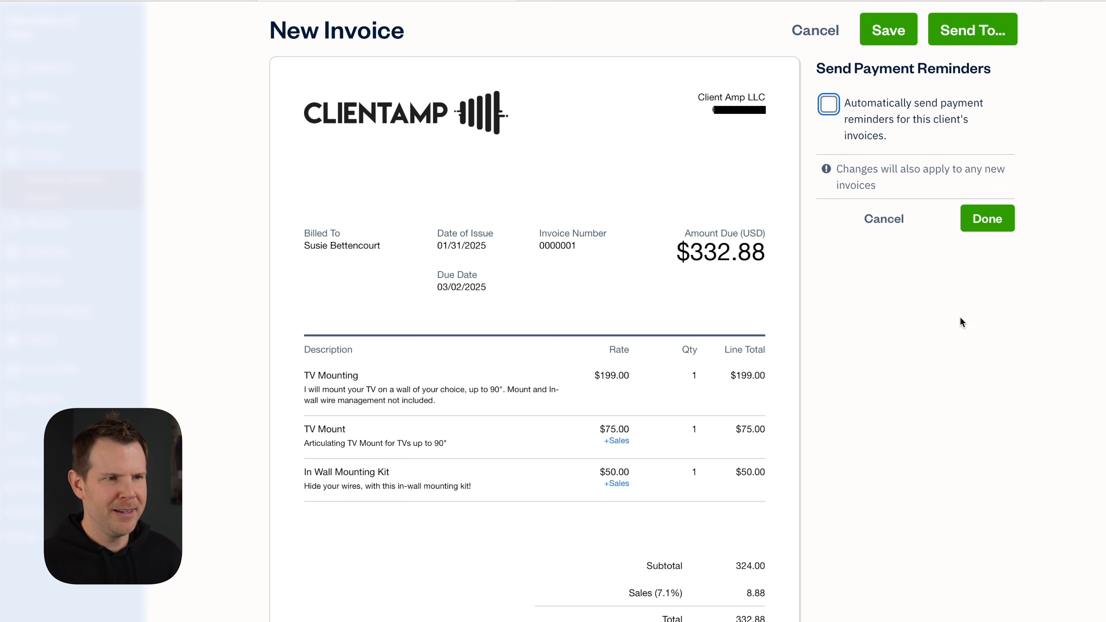
left_click(834, 105)
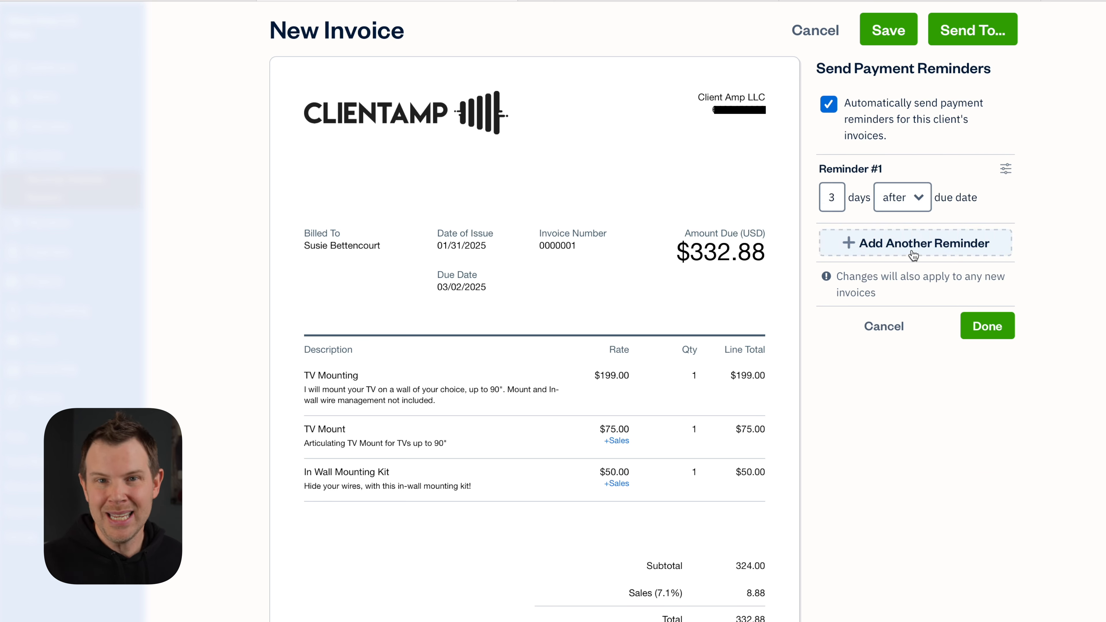
left_click(921, 245)
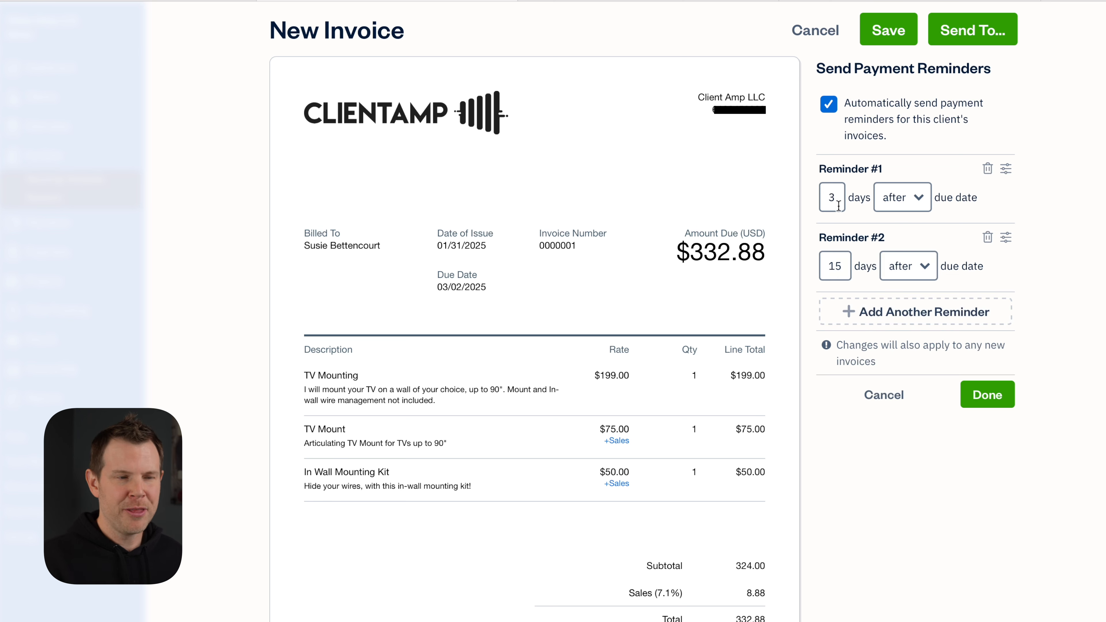
left_click(901, 312)
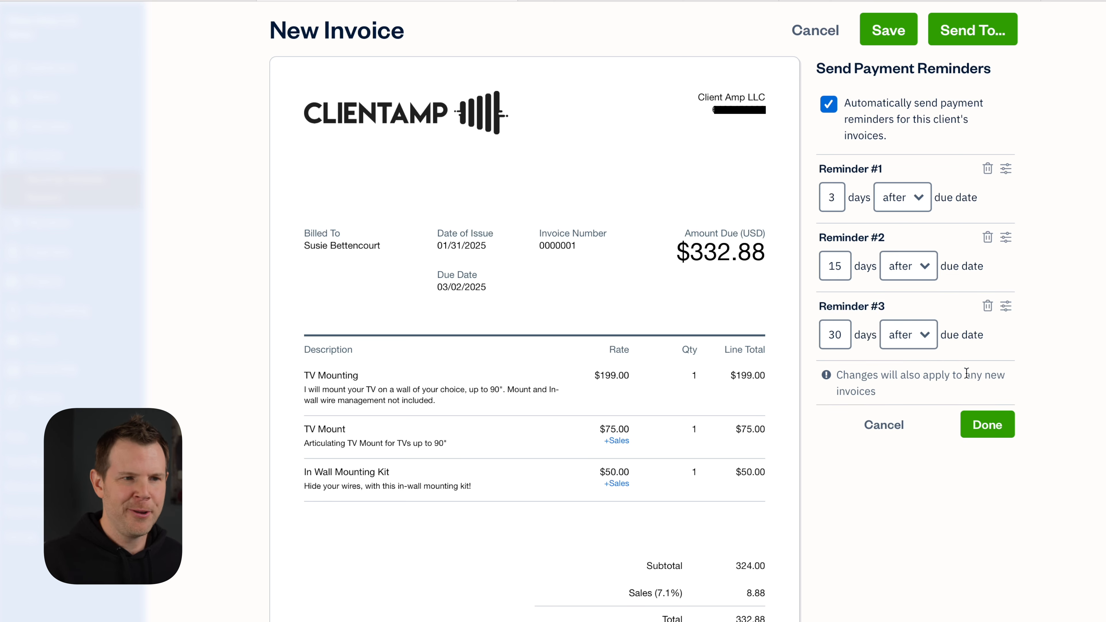
left_click(987, 425)
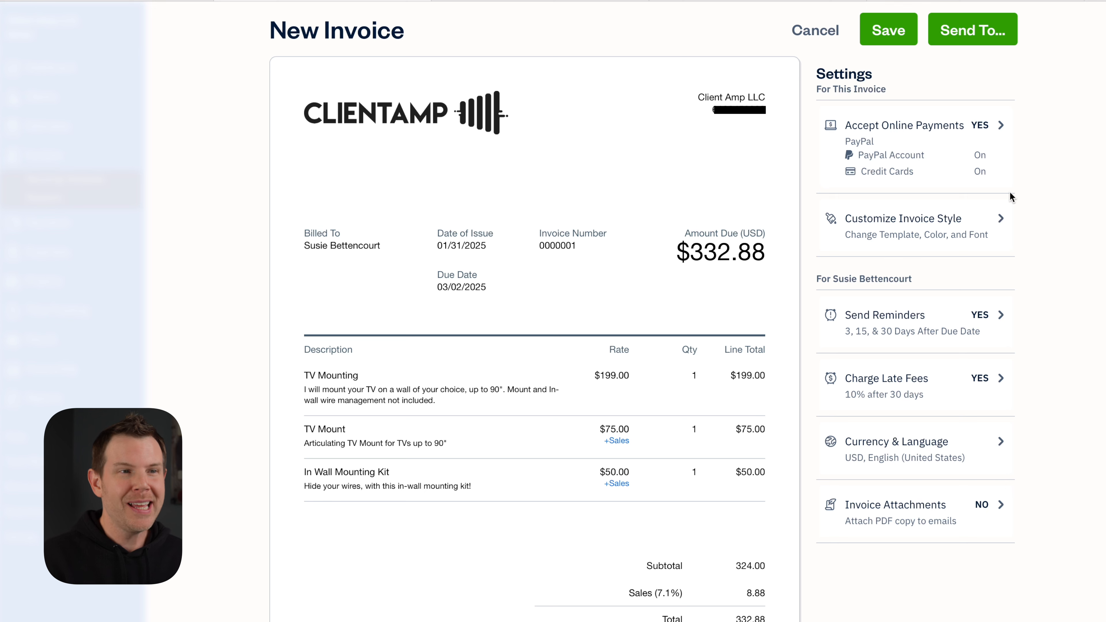
Share the invoice via link, copy the link to the clipboard, and review the payment page
left_click(970, 39)
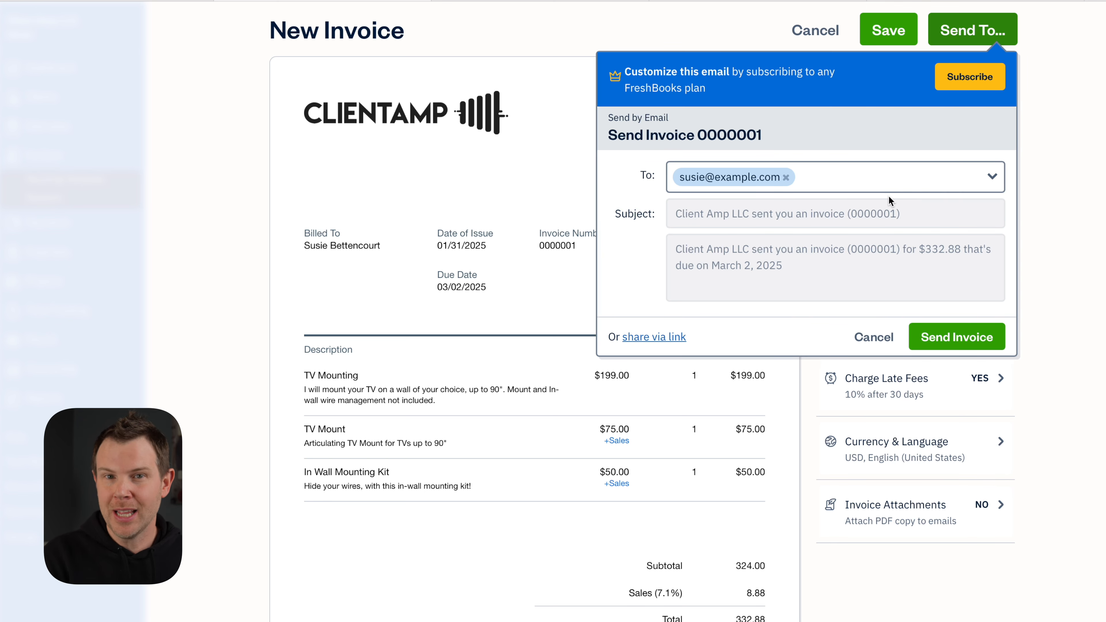
left_click(647, 345)
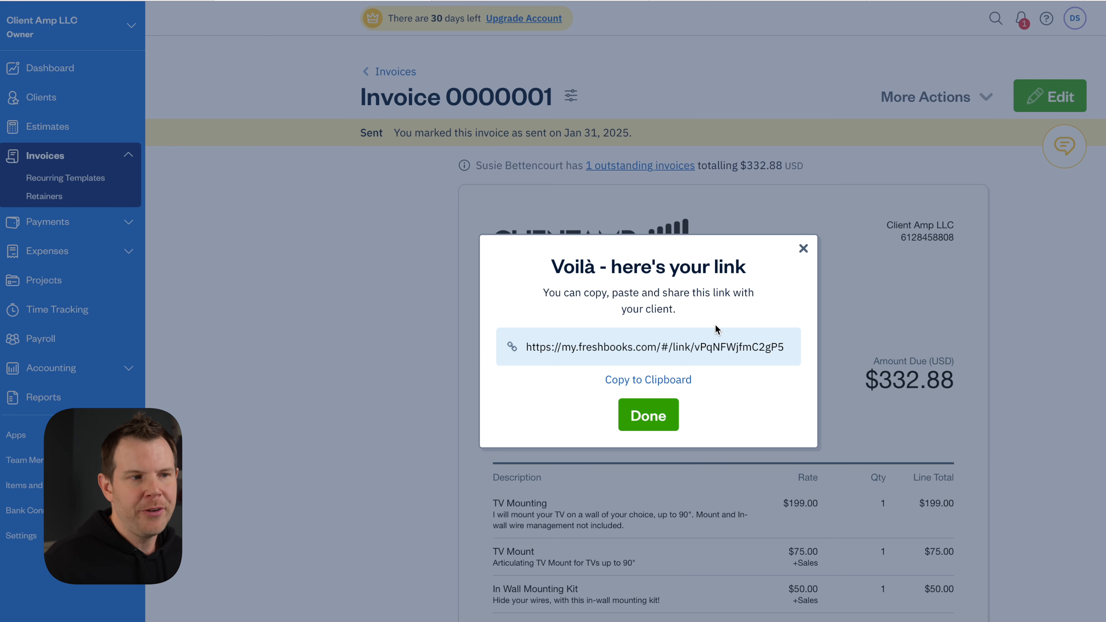
left_click(659, 381)
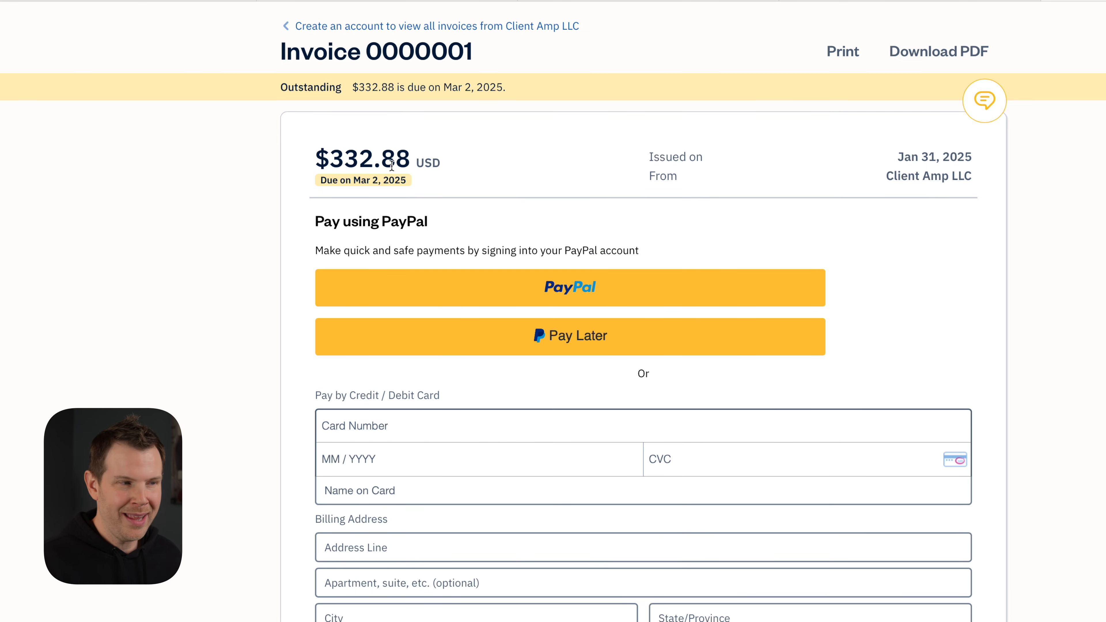
scroll(610, 283, "down", 1)
scroll(612, 288, "down", 4)
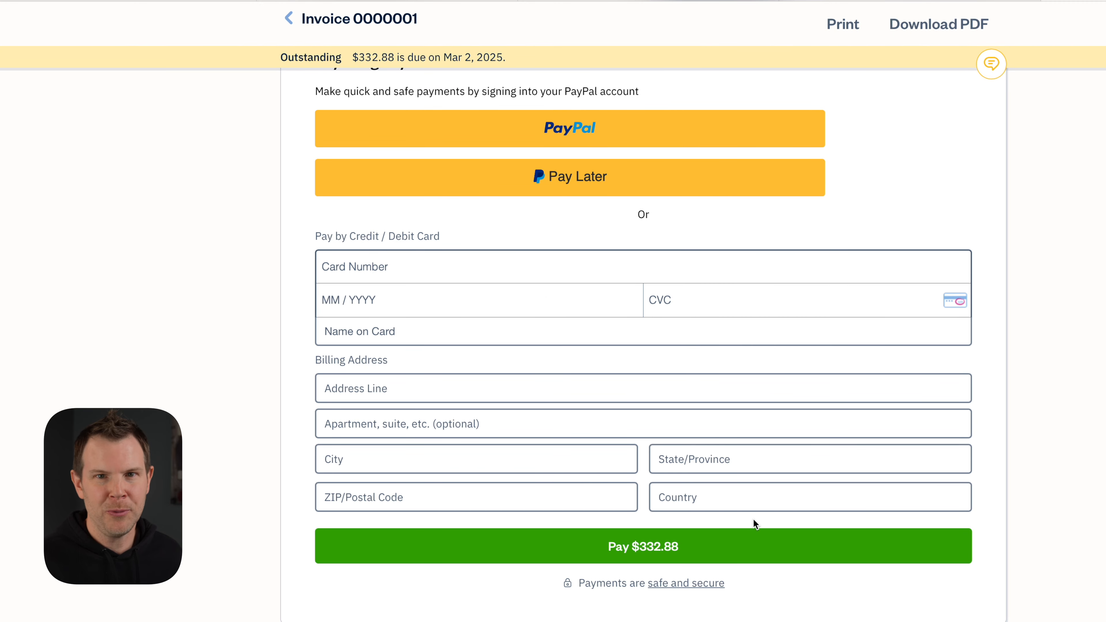
scroll(620, 263, "down", 10)
scroll(620, 263, "down", 6)
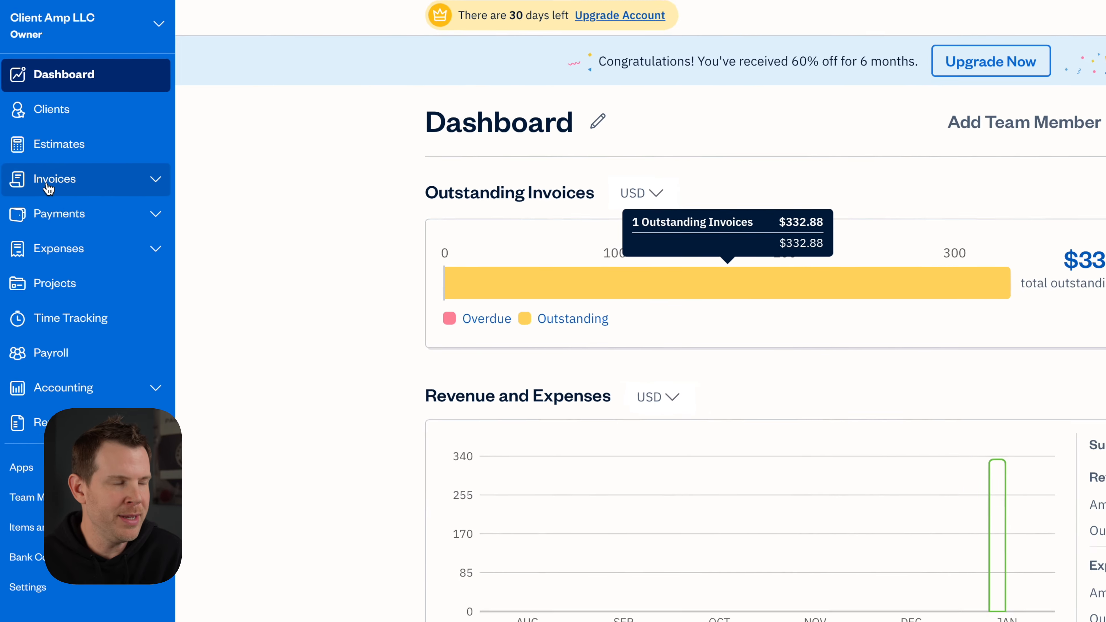
Go to the Invoices page showing $333 outstanding and $199 in draft
left_click(39, 171)
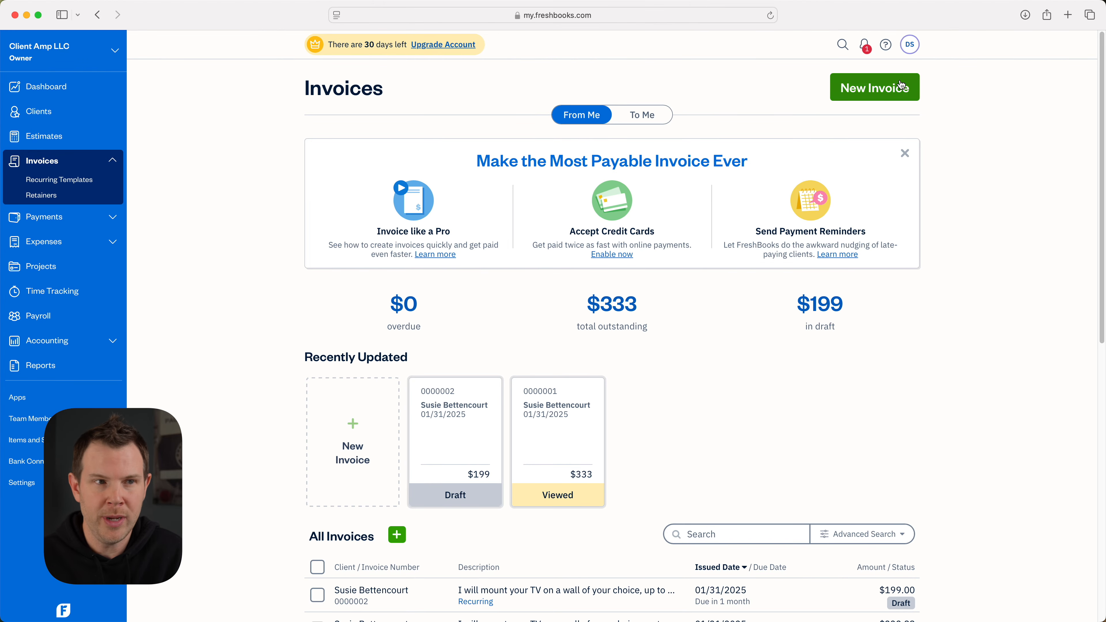
left_click(995, 81)
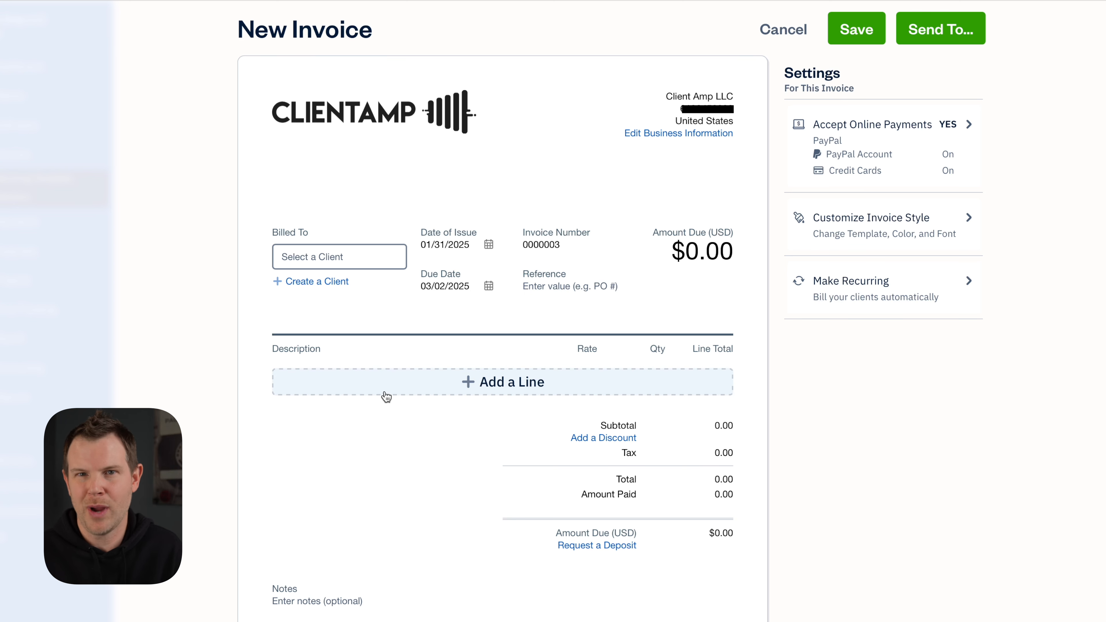
left_click(463, 383)
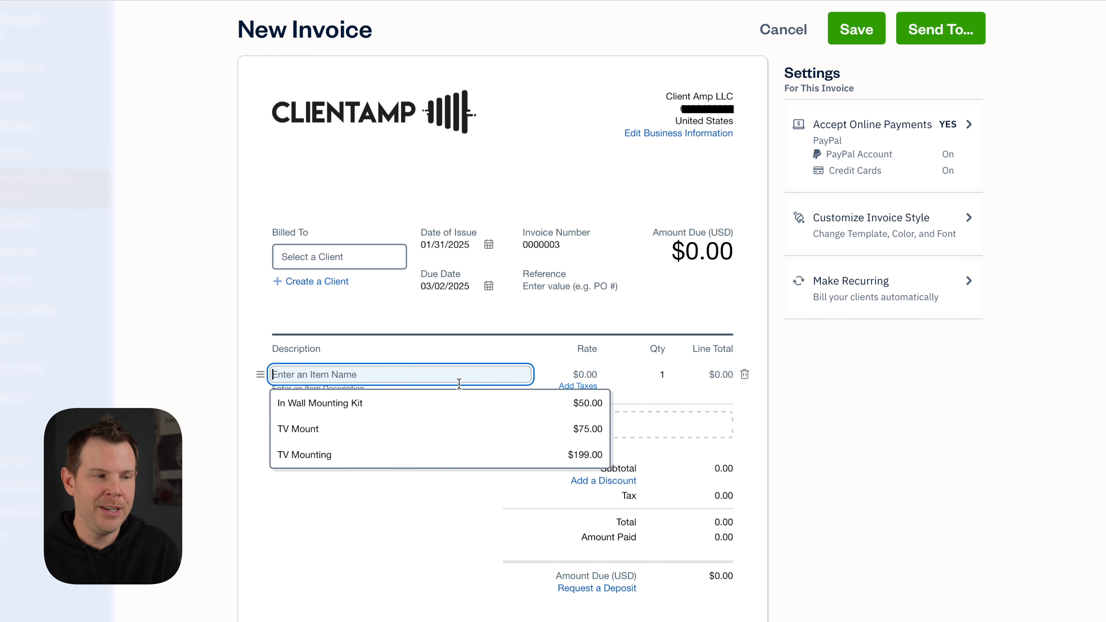
left_click(353, 405)
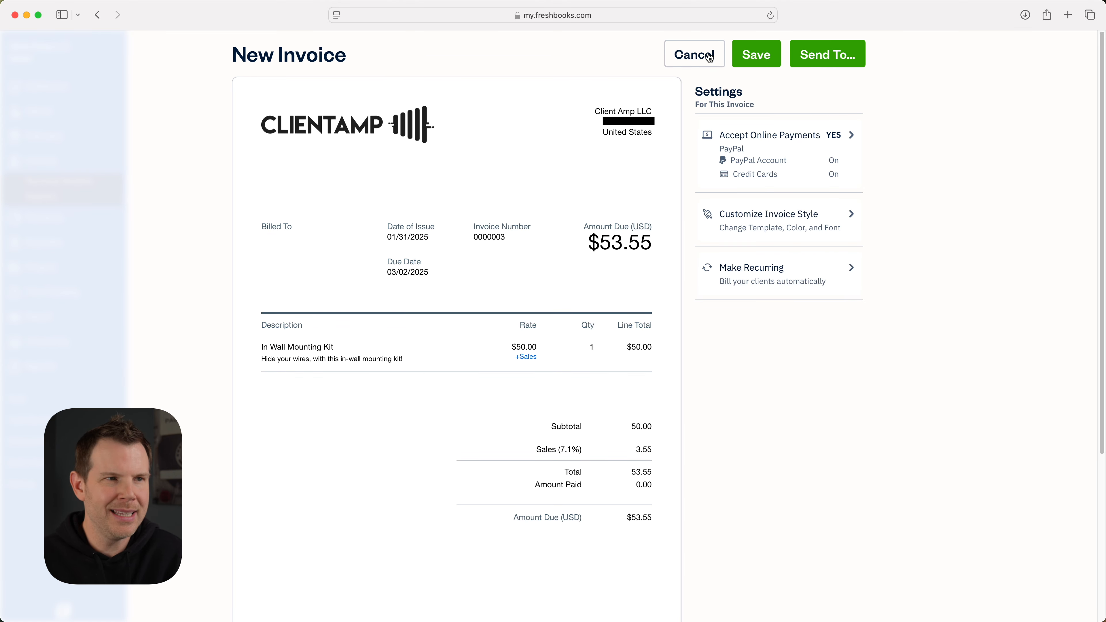
left_click(710, 57)
left_click(668, 312)
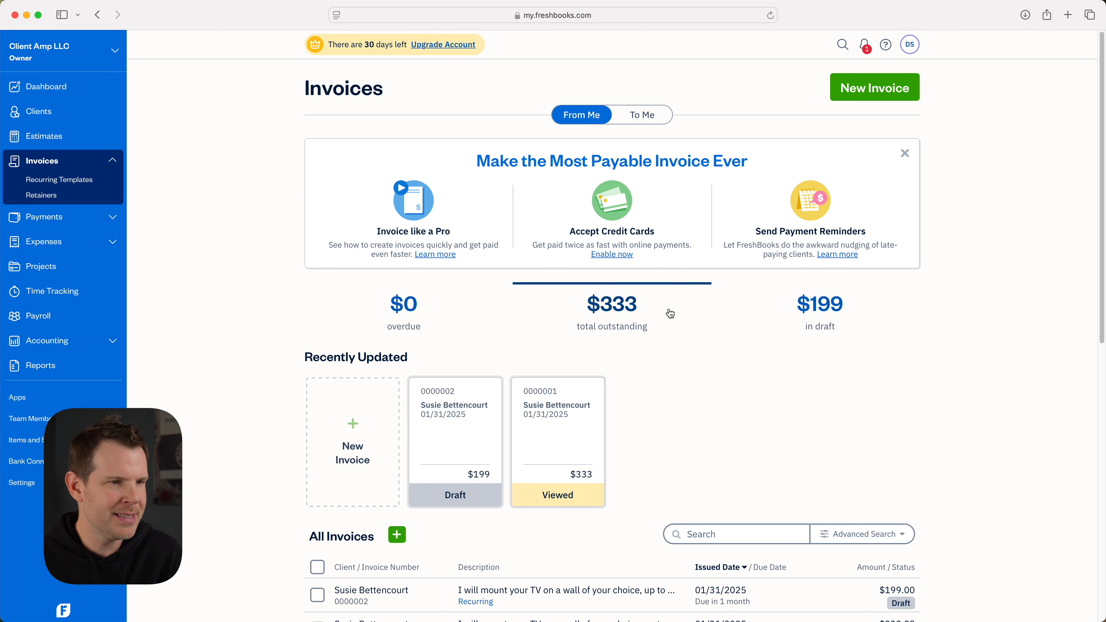
Create recurring template 0000003 for the existing client with a TV Mounting line at $199.00
left_click(46, 187)
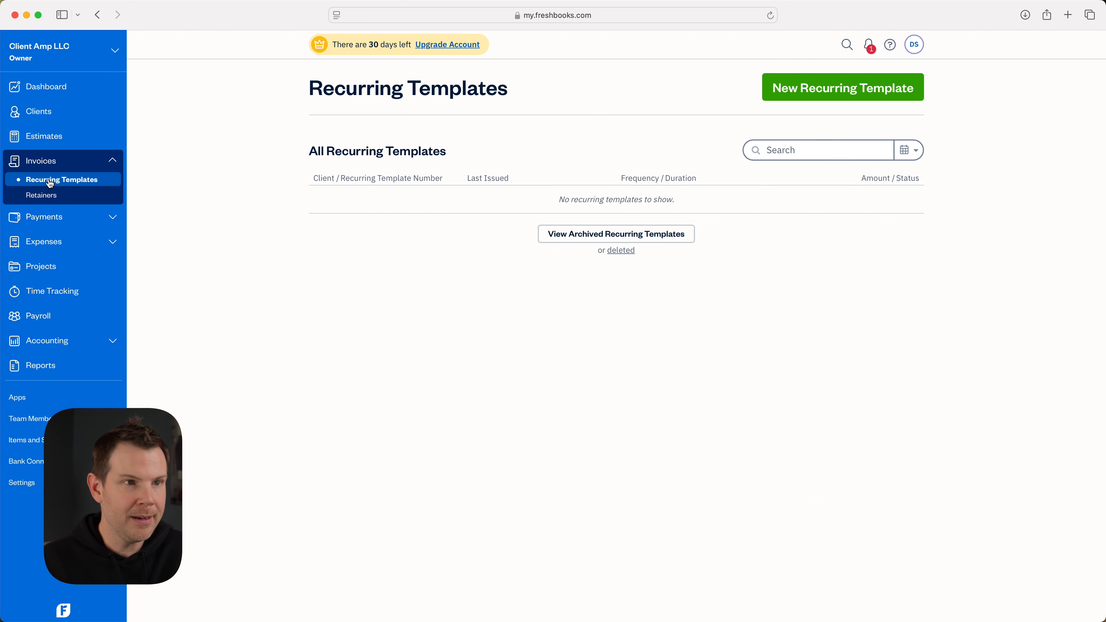
left_click(864, 89)
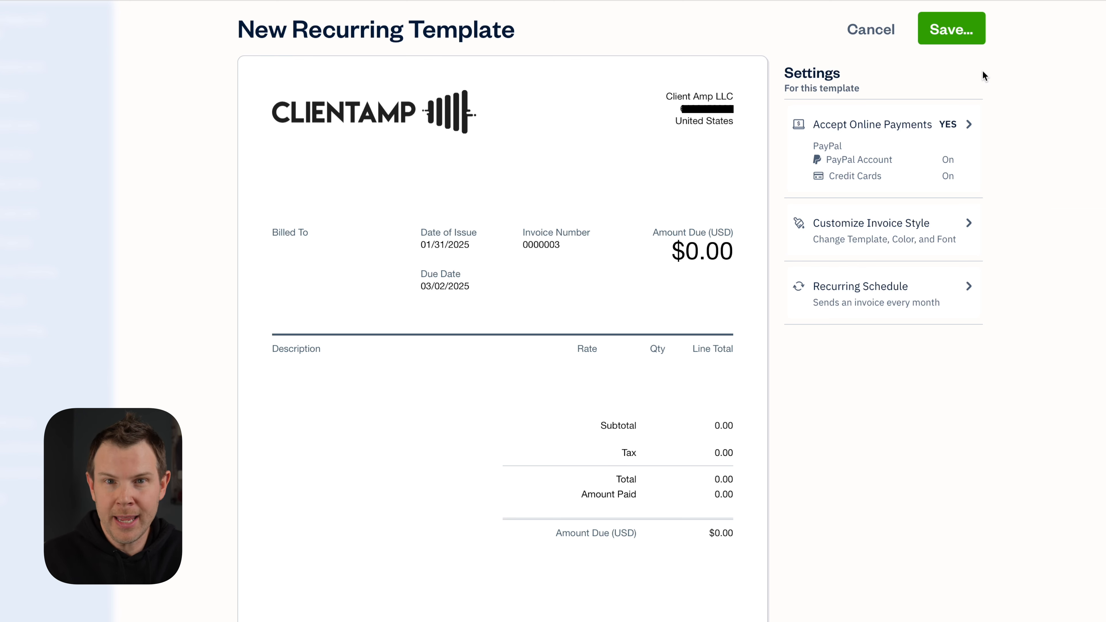
mouse_move(284, 252)
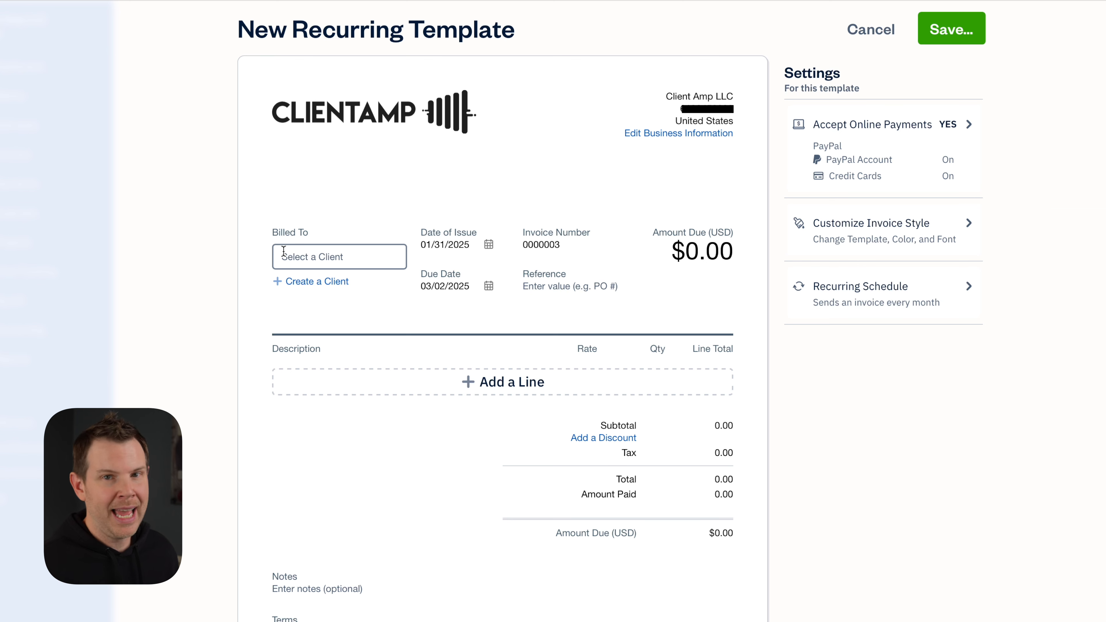
left_click(308, 258)
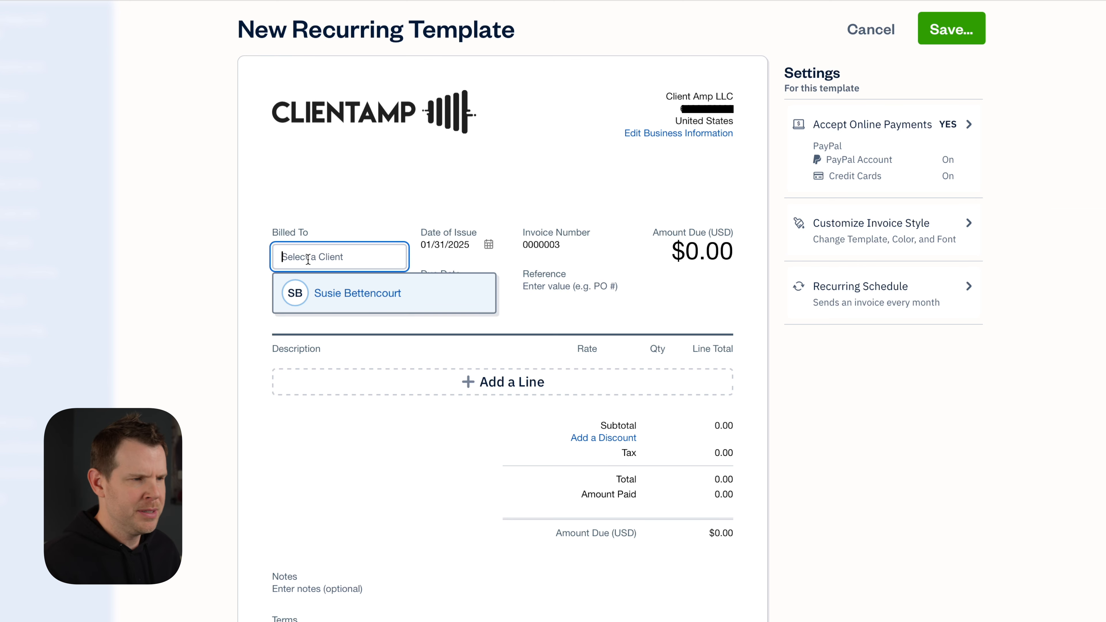
left_click(350, 293)
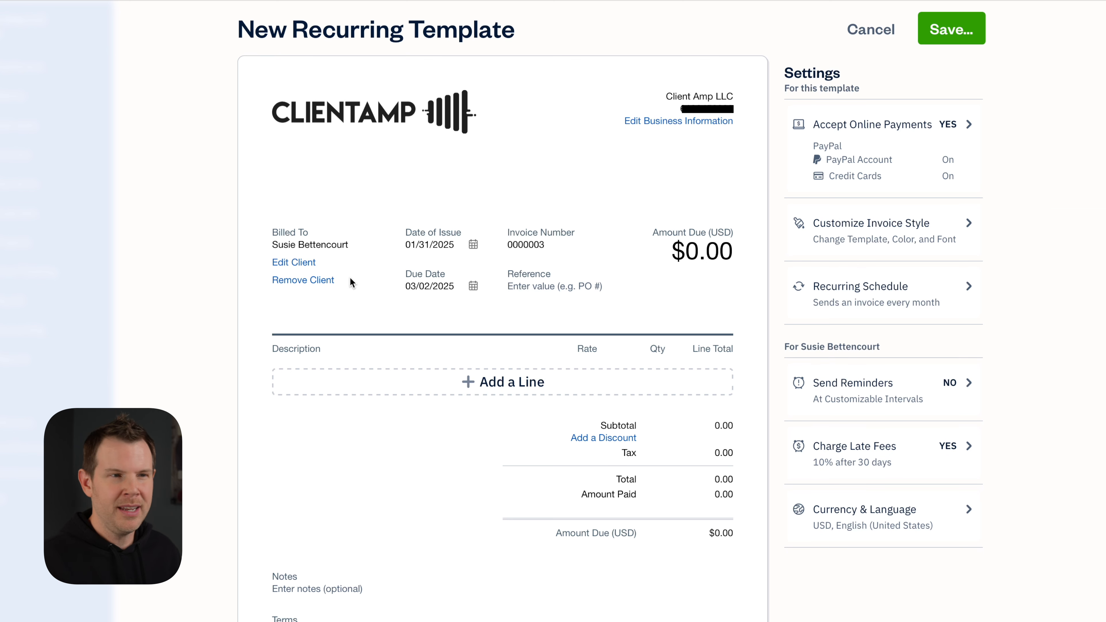
left_click(518, 390)
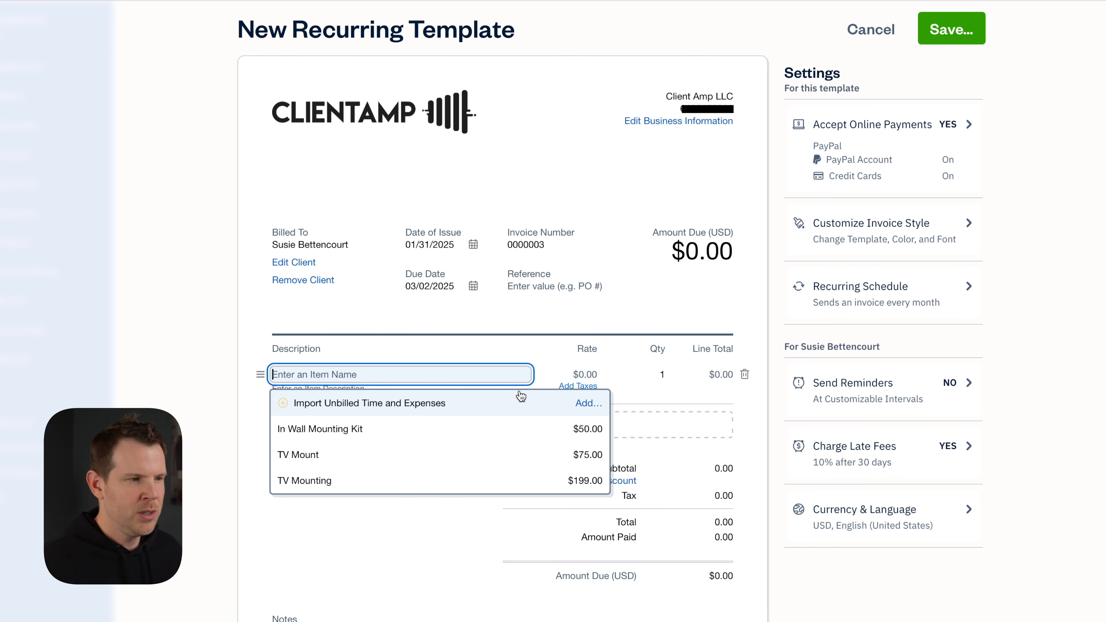
left_click(342, 484)
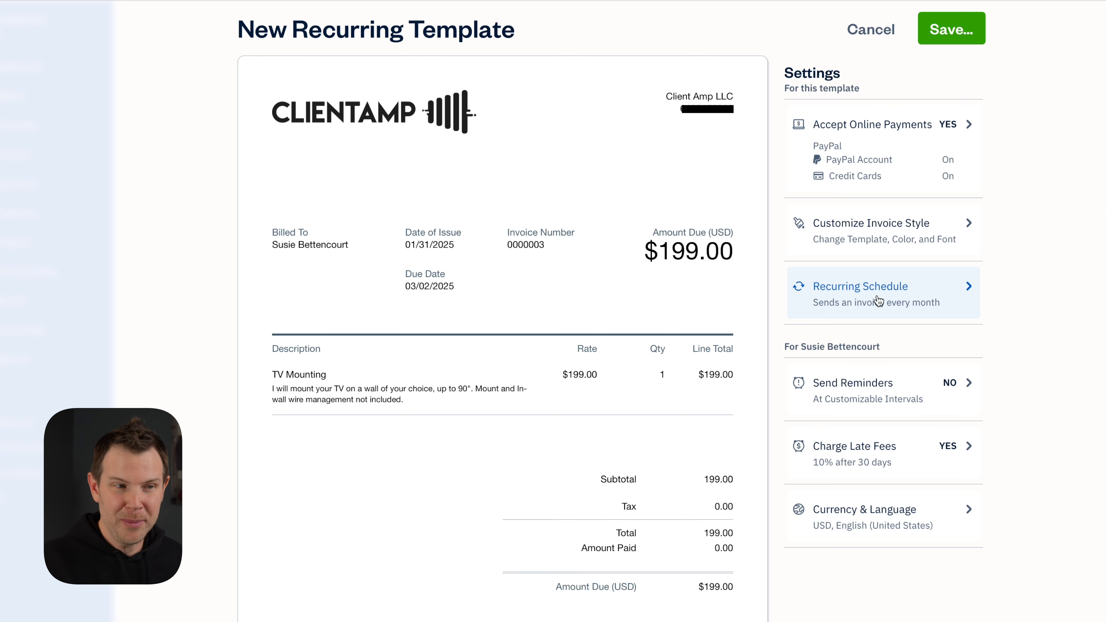
Limit the recurring schedule to 4 remaining invoices and save the template
left_click(897, 302)
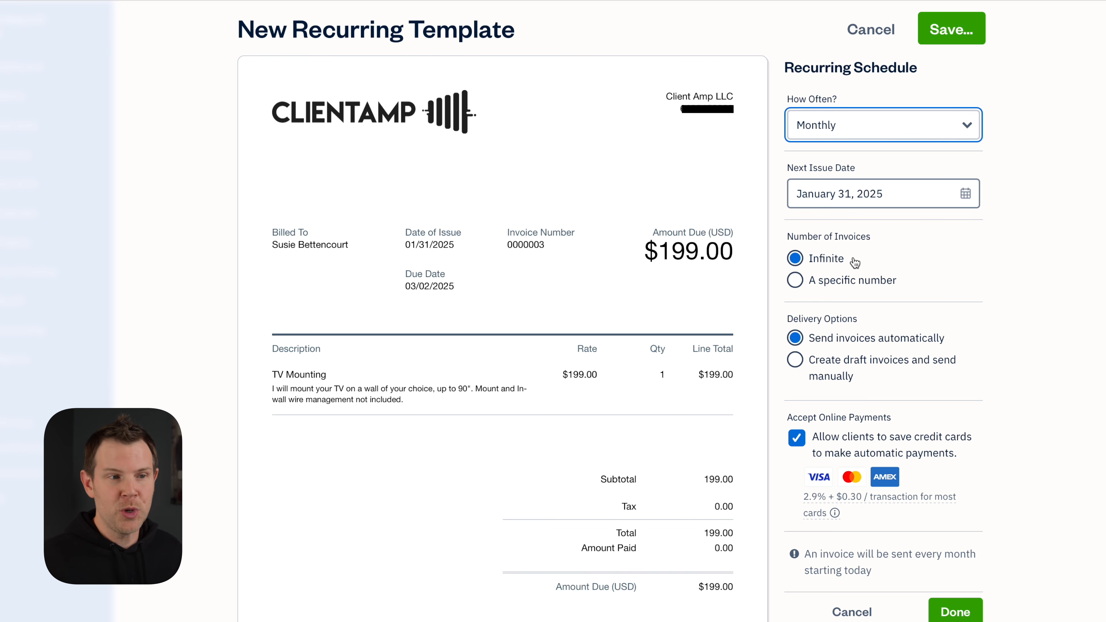
left_click(865, 282)
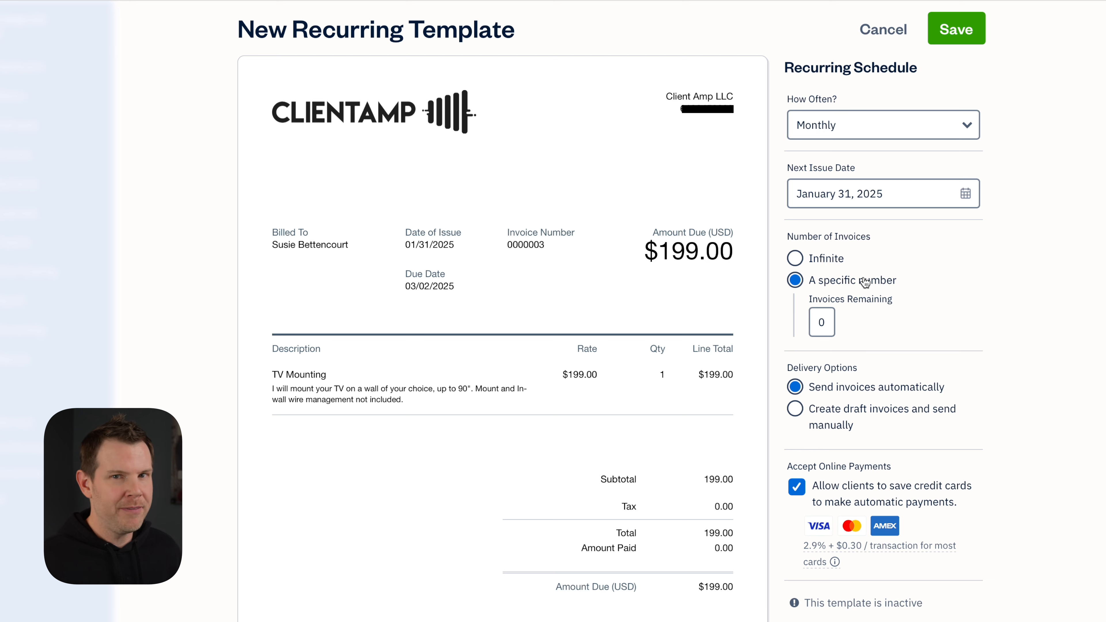
left_click(823, 323)
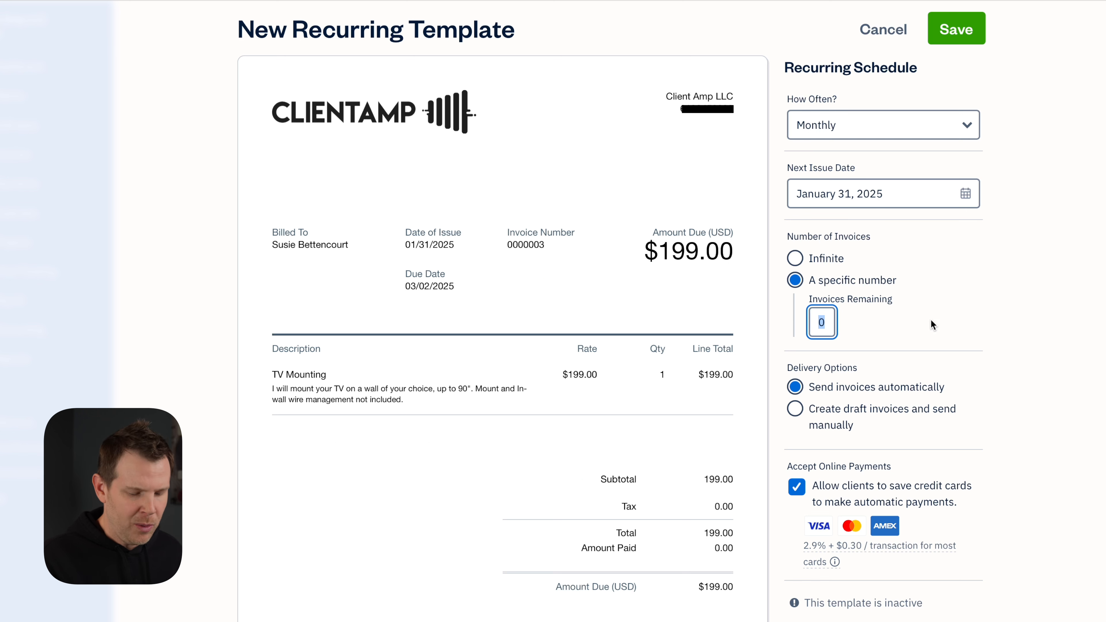
type("4")
left_click(969, 325)
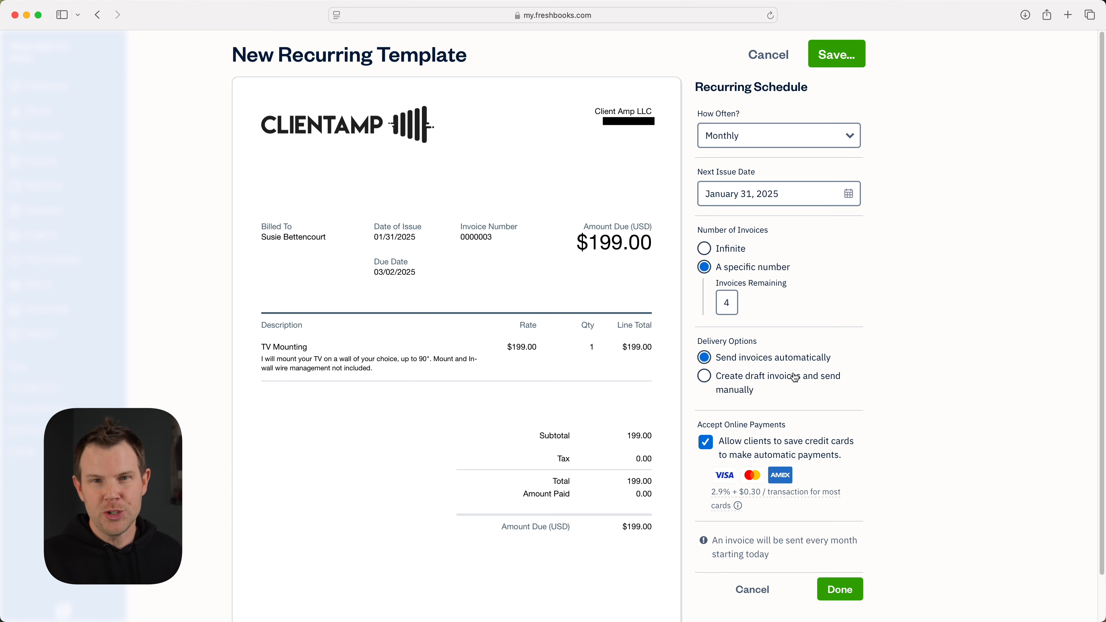
left_click(840, 589)
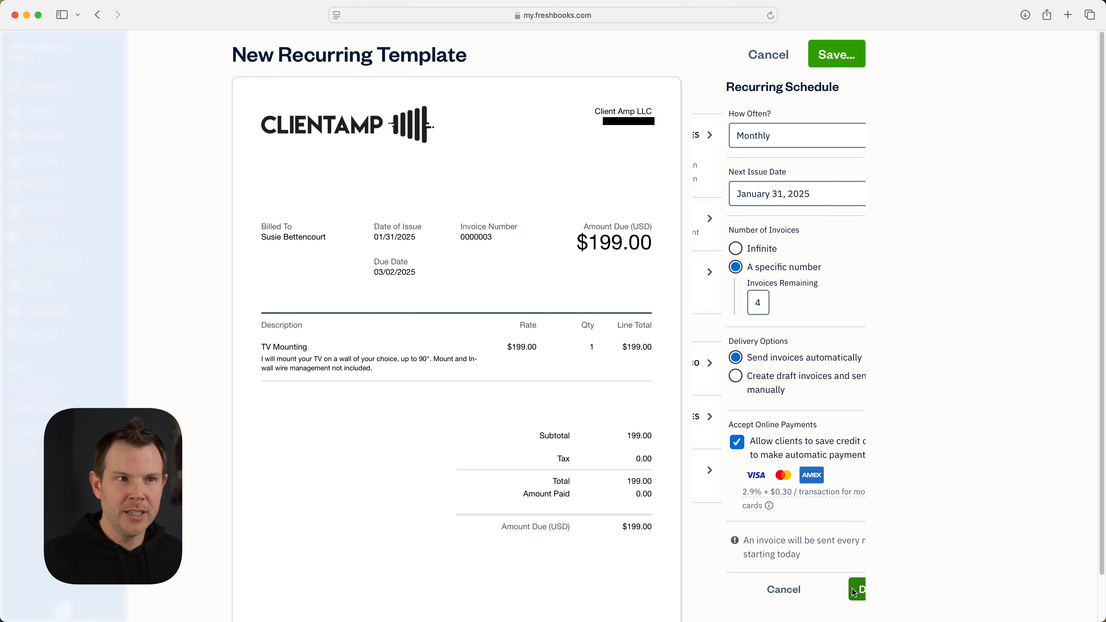
left_click(832, 52)
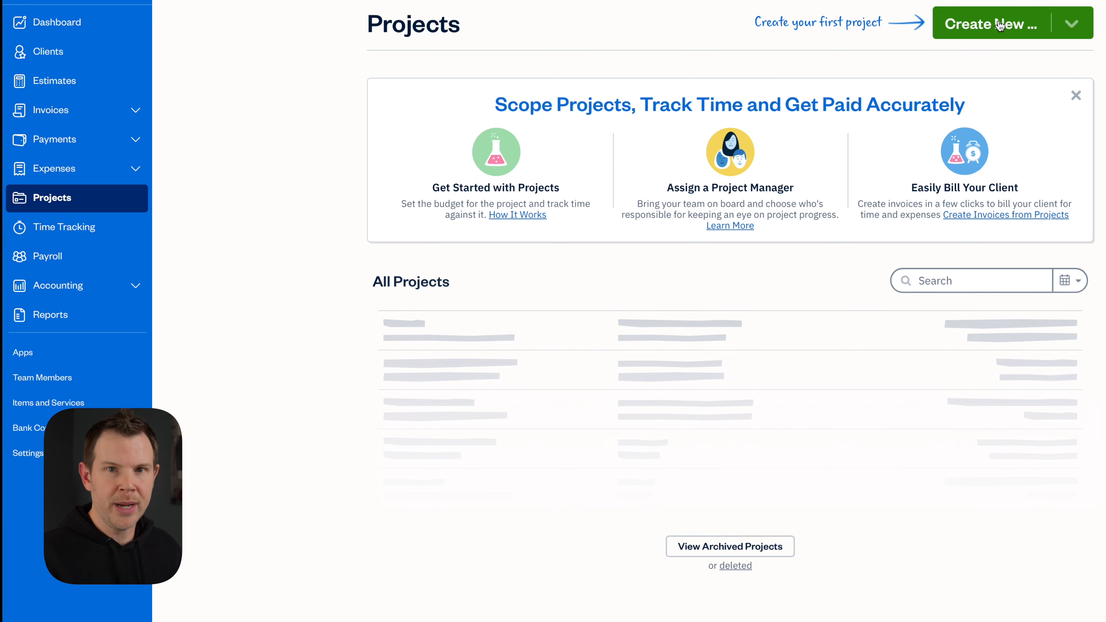
Start a new Hourly Project for Website Design from the Create New menu
left_click(1000, 25)
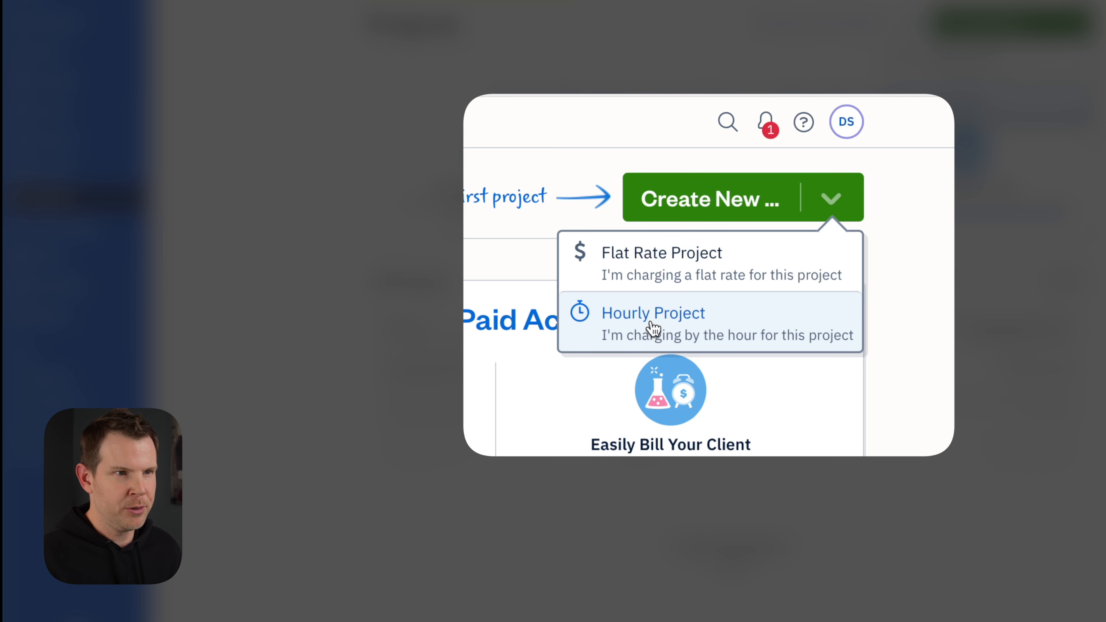
left_click(652, 332)
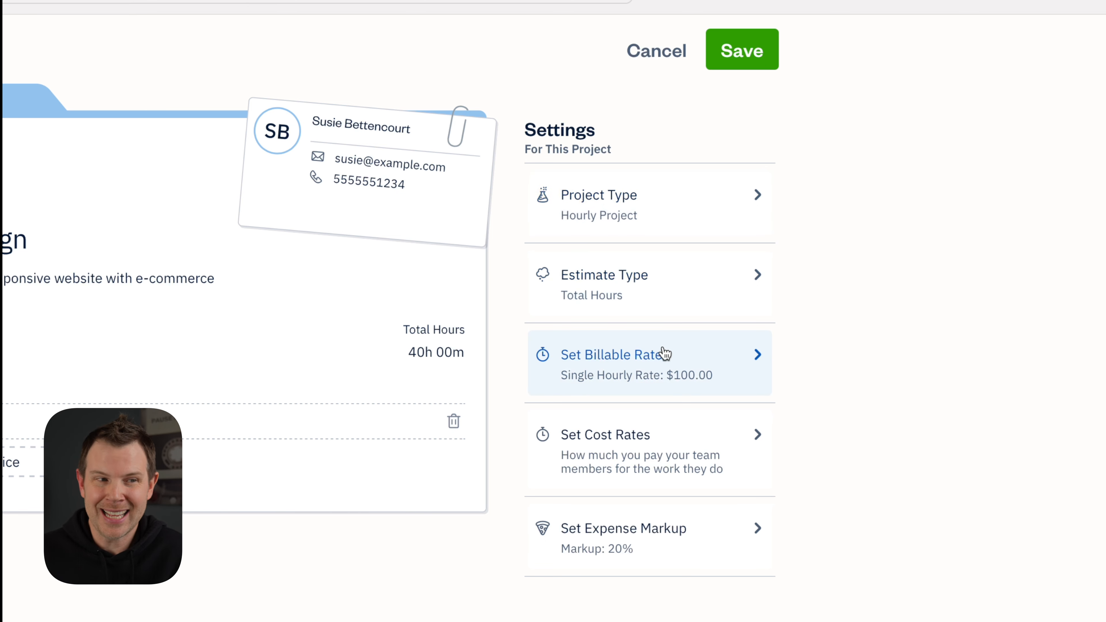
left_click(728, 356)
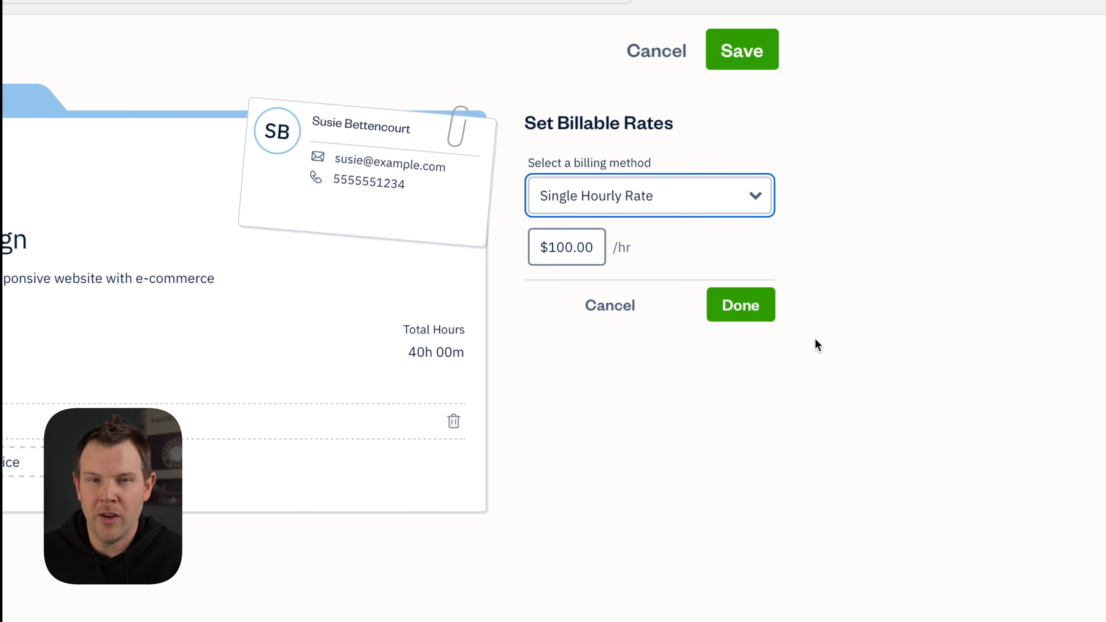
left_click(677, 207)
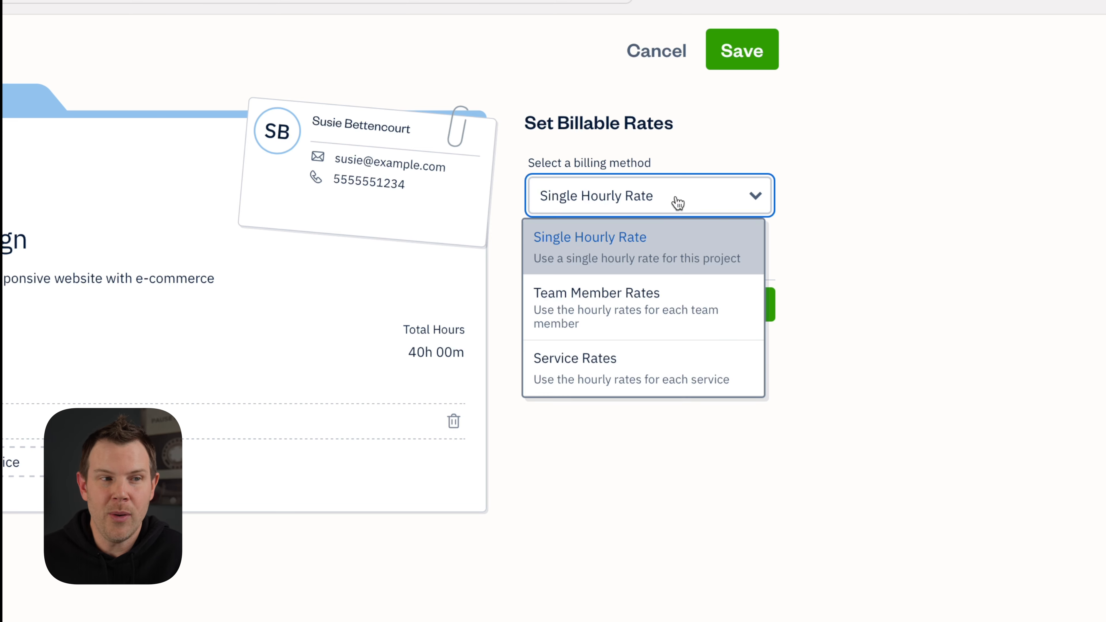
left_click(628, 353)
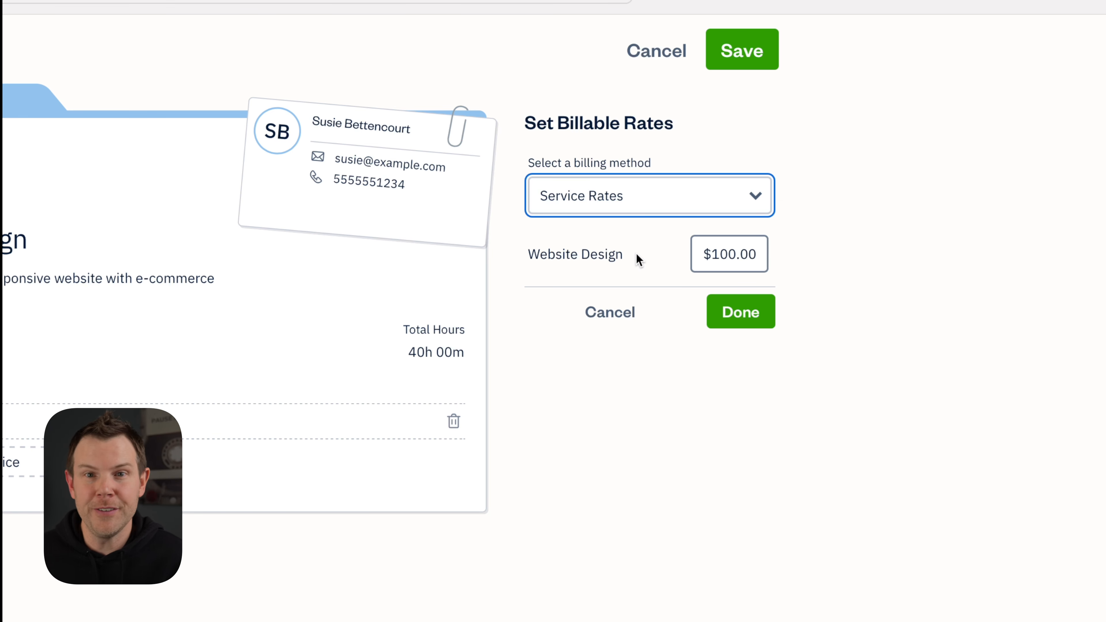
left_click(582, 212)
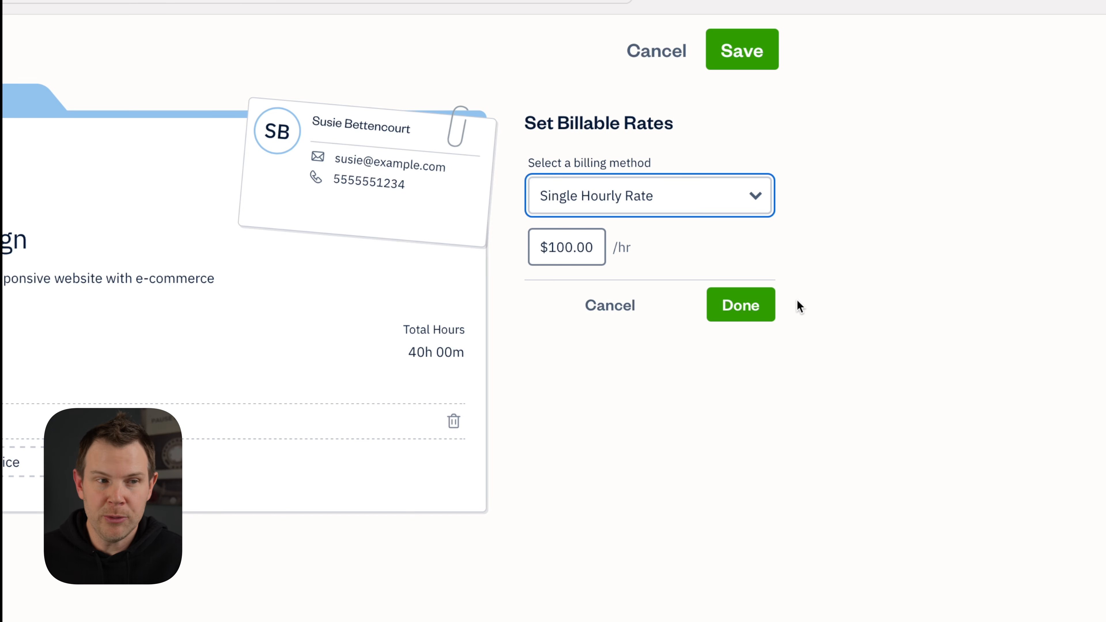
left_click(753, 309)
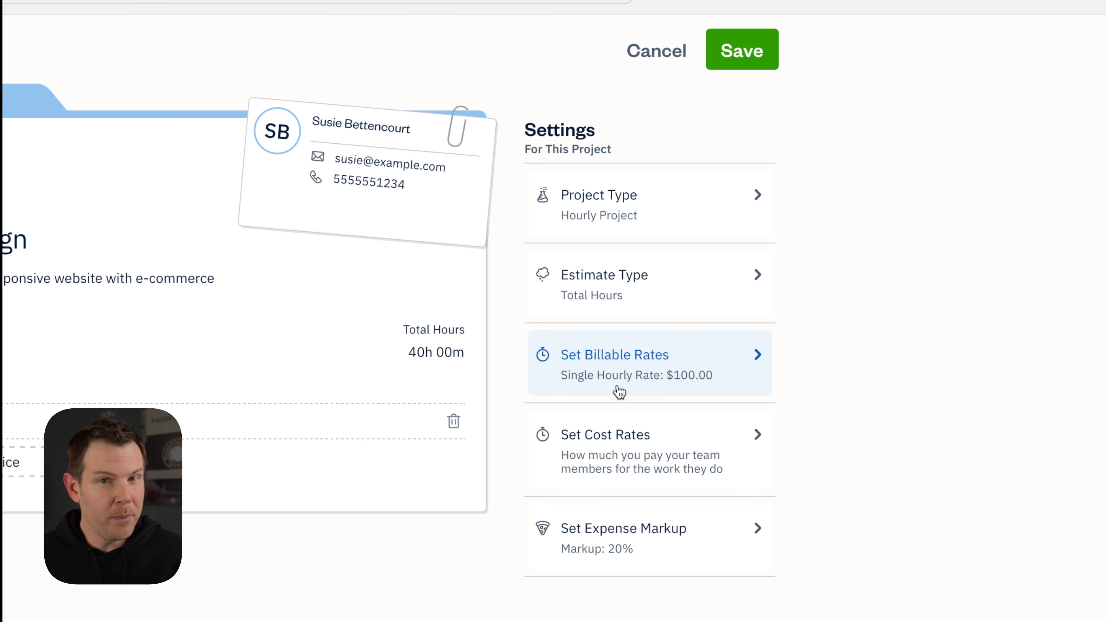
left_click(680, 440)
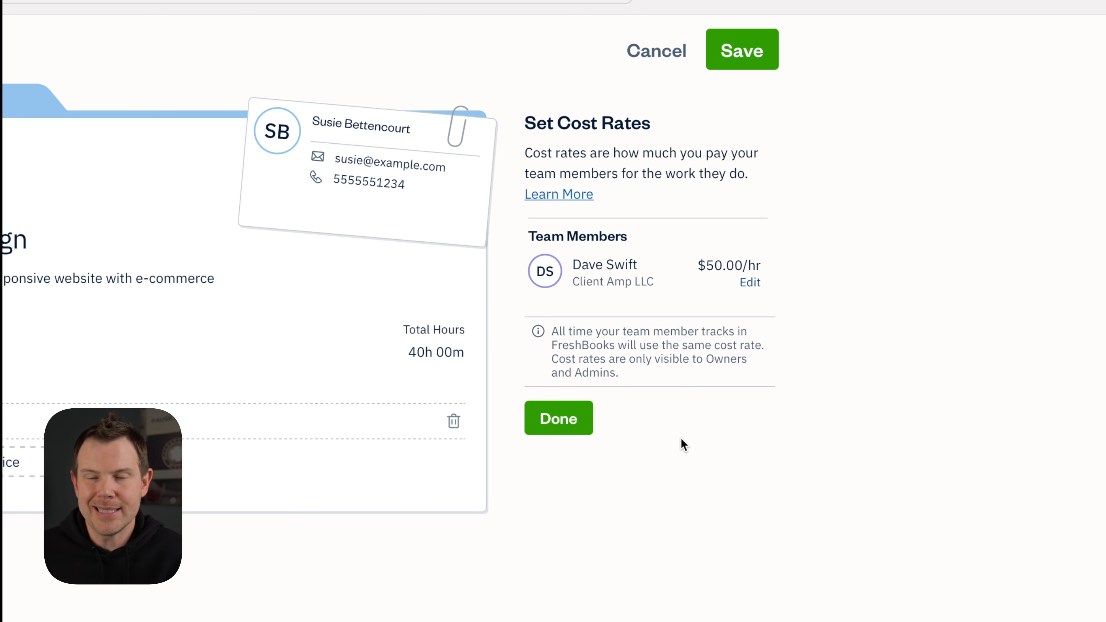
left_click(563, 435)
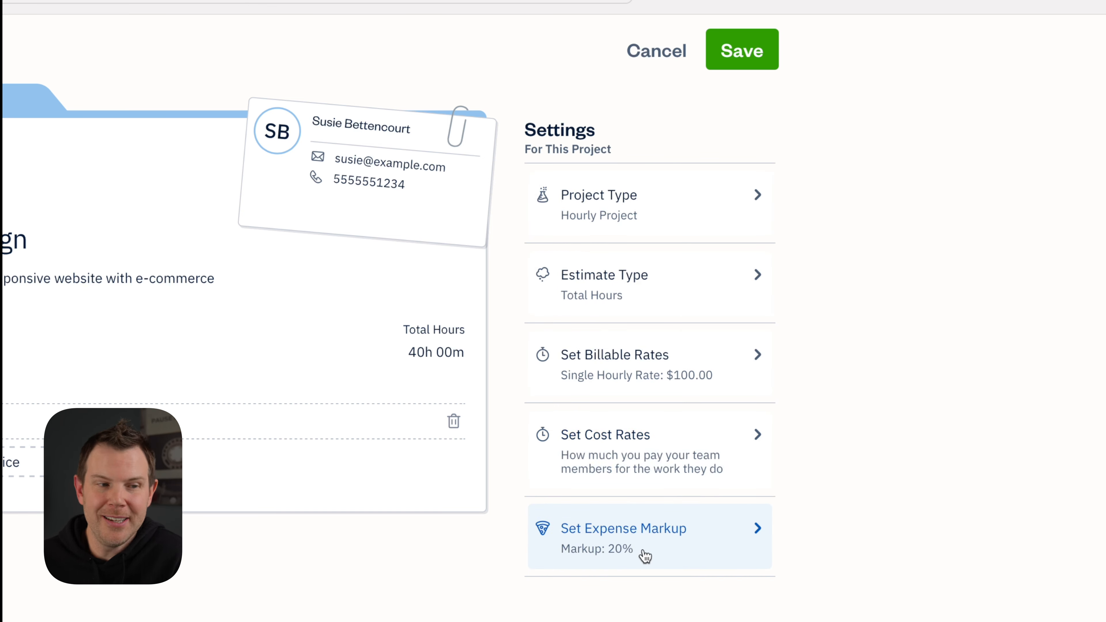
left_click(580, 553)
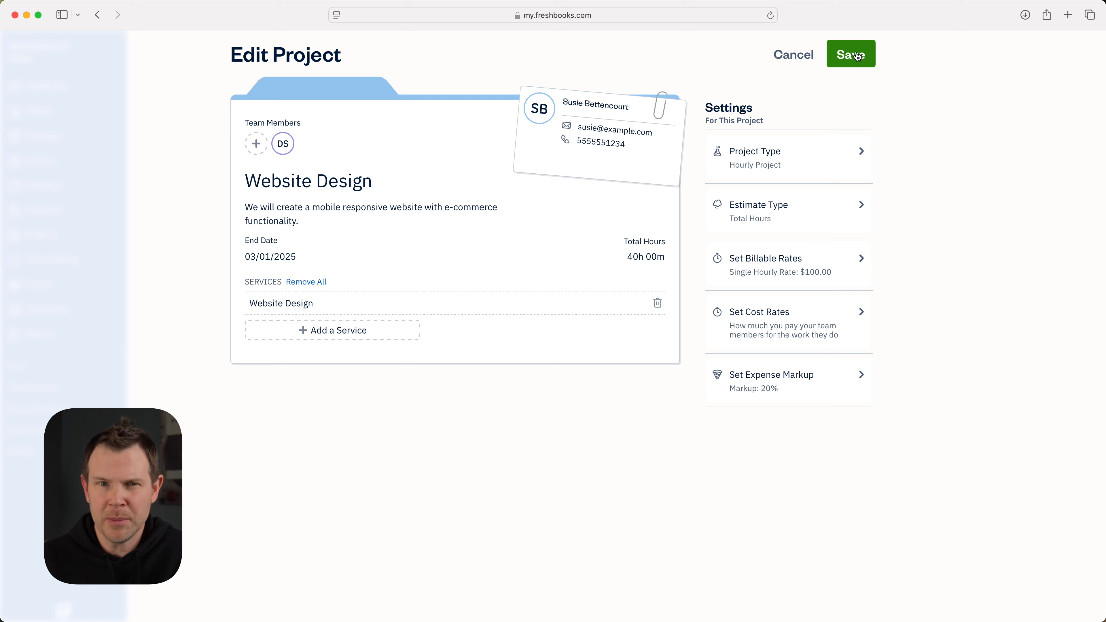
Save the Website Design project, then go to Time Tracking for Jan 31
left_click(858, 56)
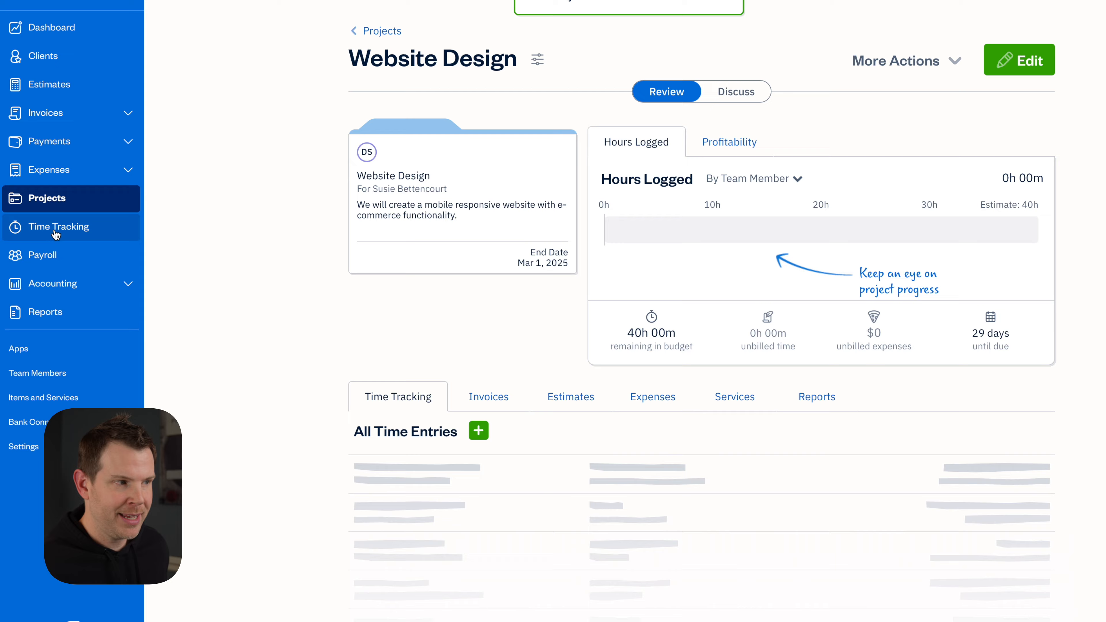
left_click(56, 231)
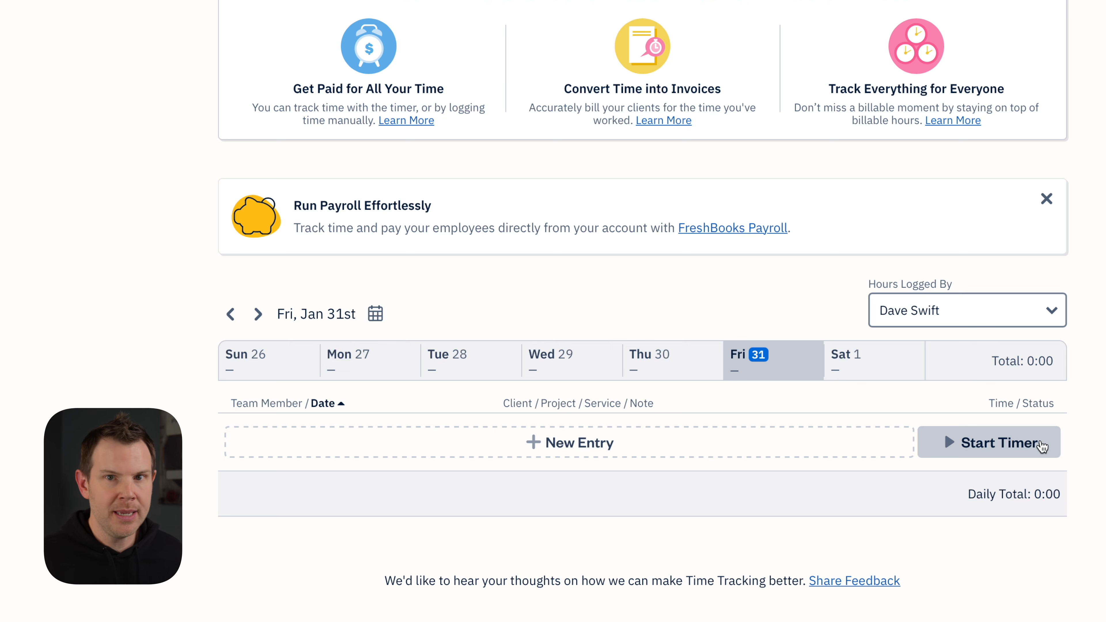
Log and save a 5:00 entry with Website Design as both project and service
left_click(566, 445)
left_click(469, 437)
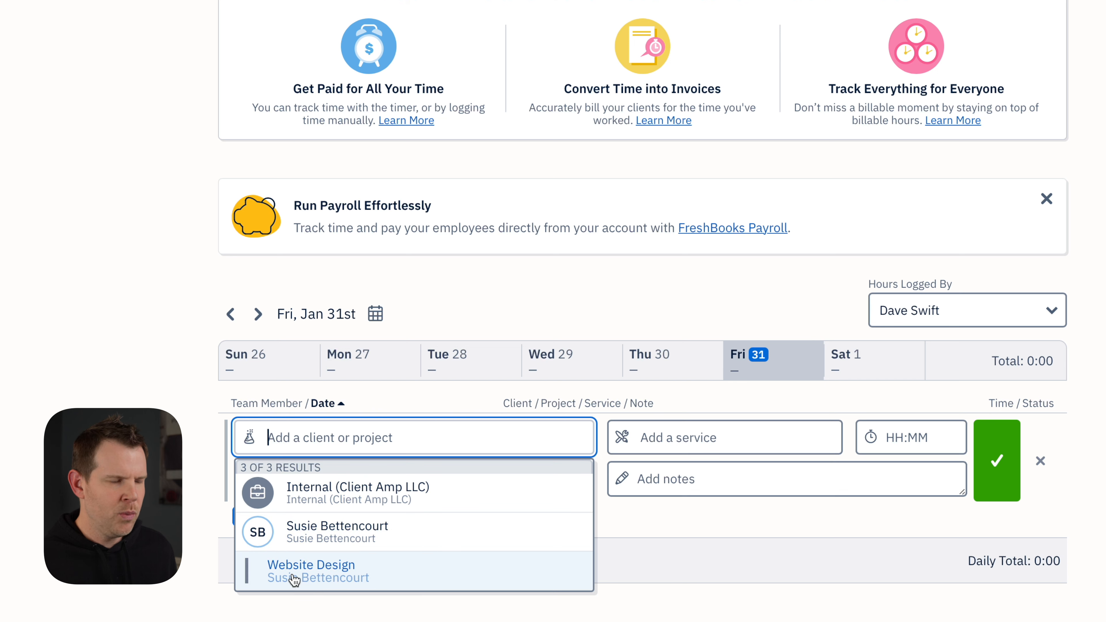
left_click(295, 579)
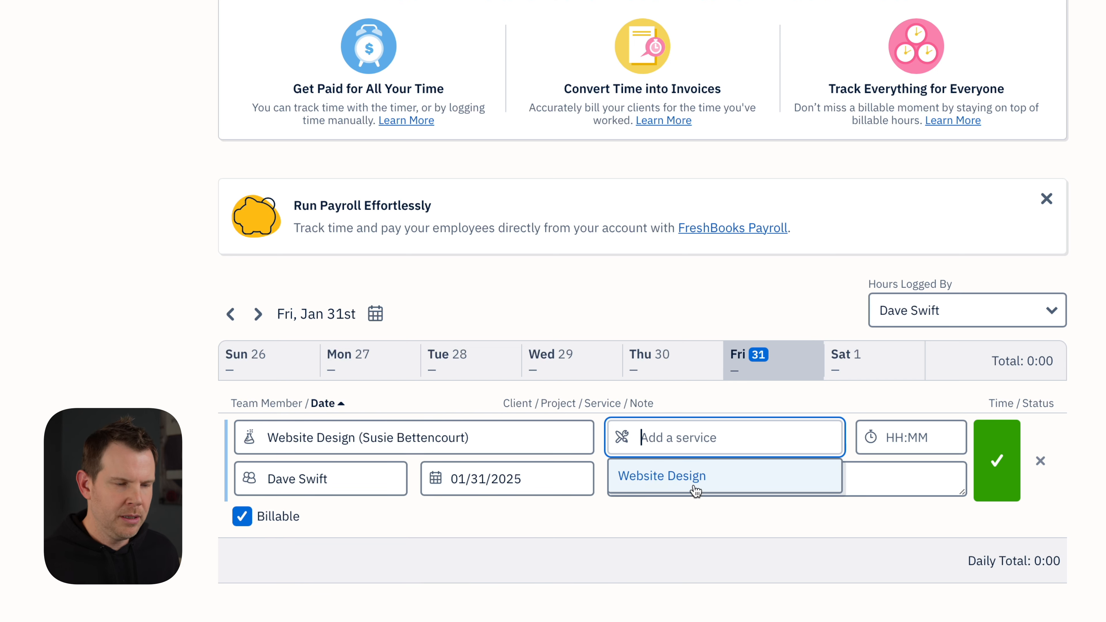
left_click(661, 480)
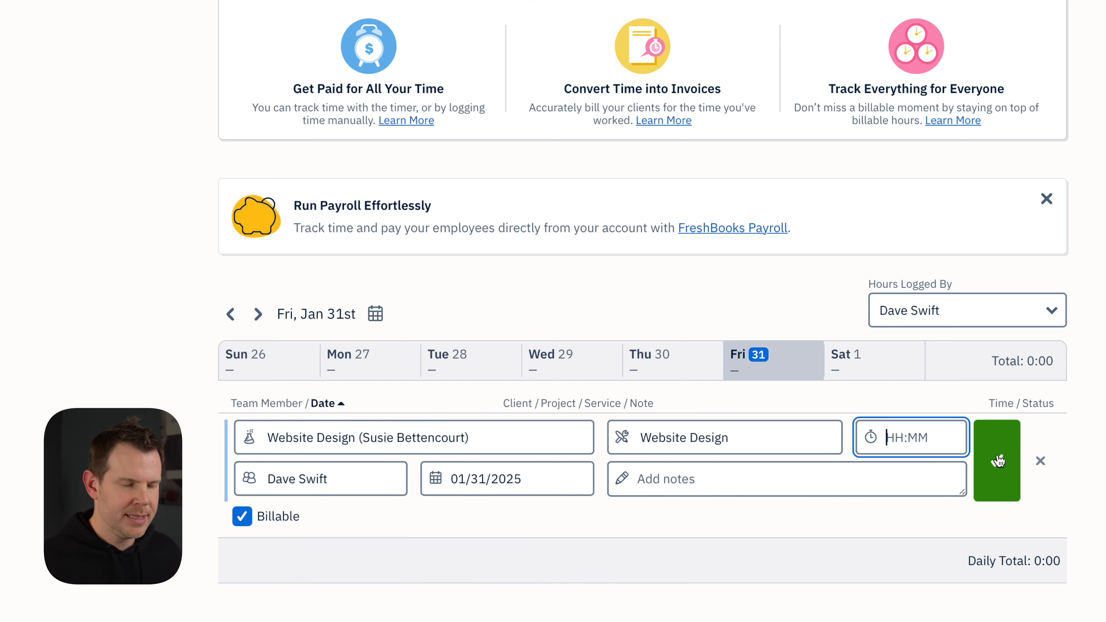
type("5")
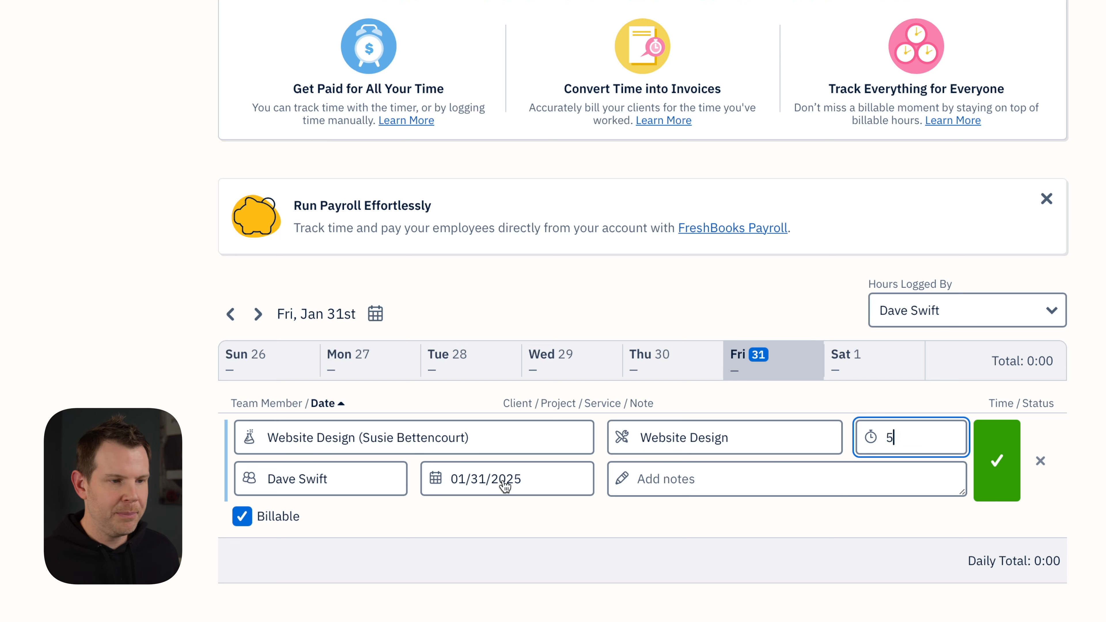
left_click(679, 479)
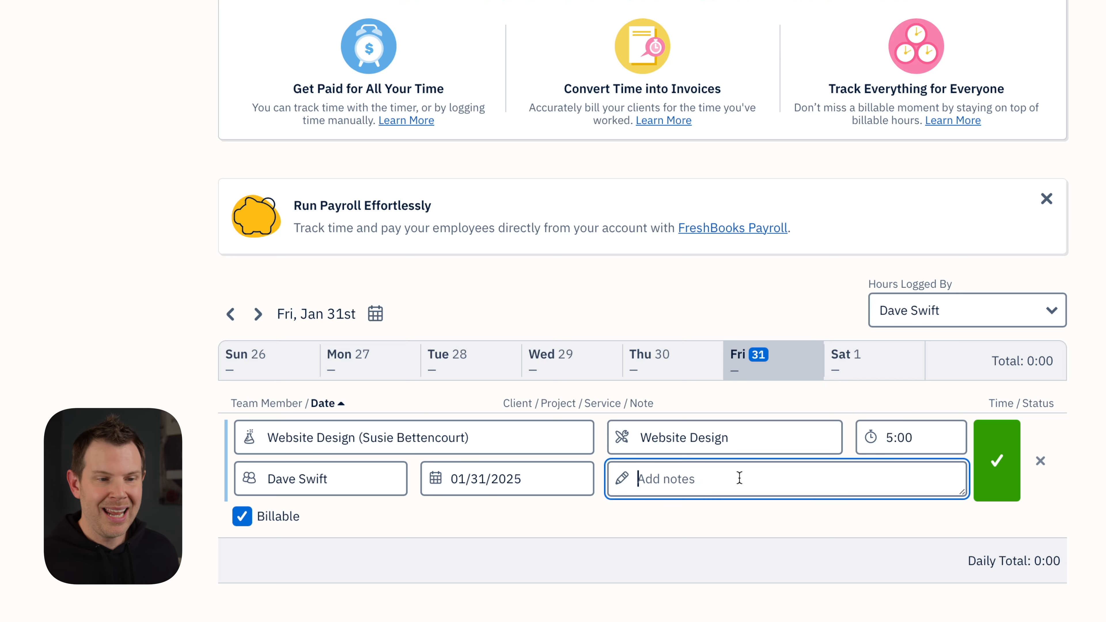
left_click(999, 468)
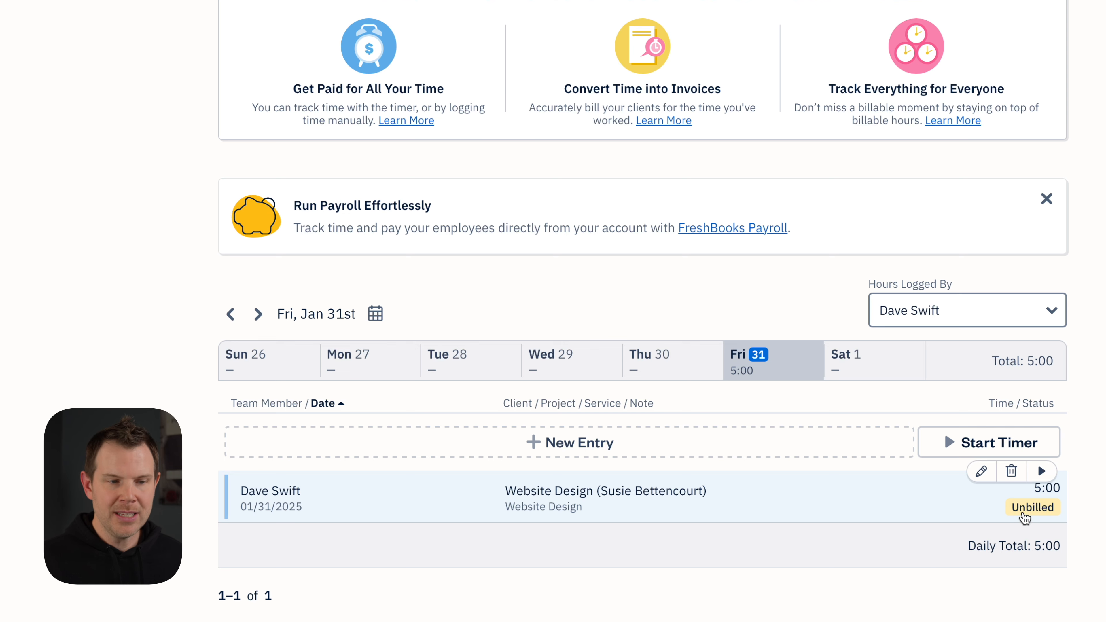
Generate an invoice for the client from All Time unbilled hours, adding the 5 Website Design hours
scroll(1028, 521, "up", 5)
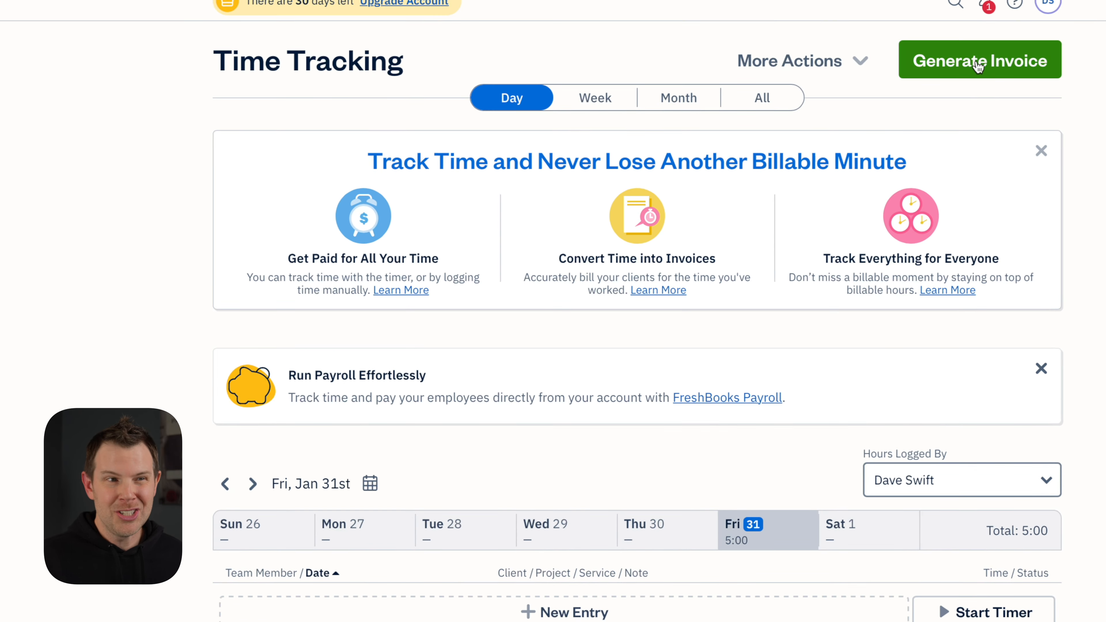
left_click(988, 82)
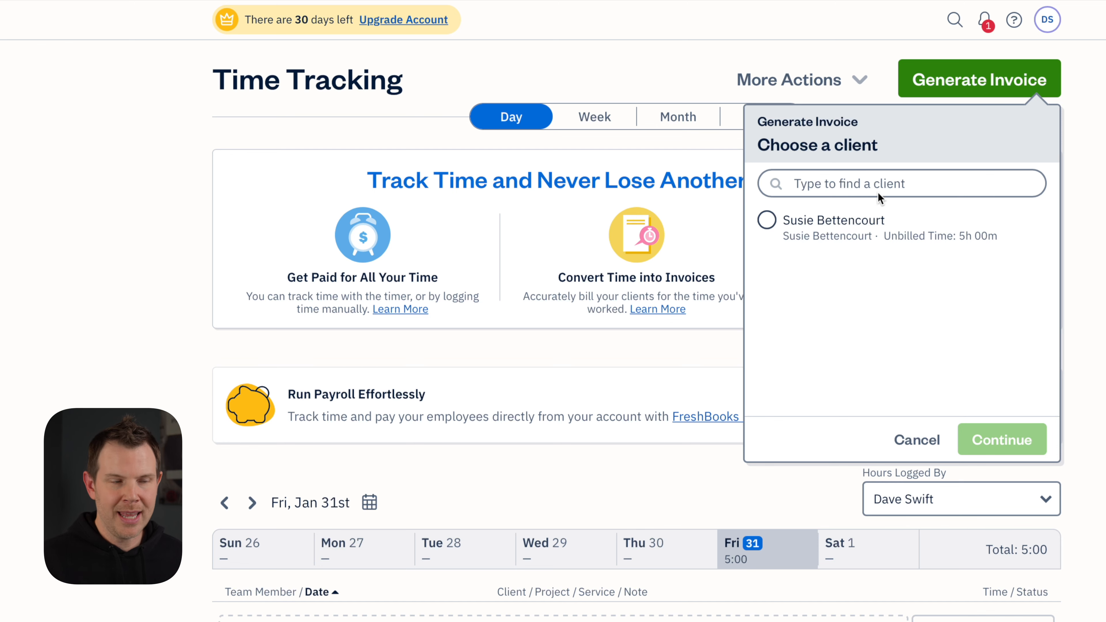
left_click(768, 223)
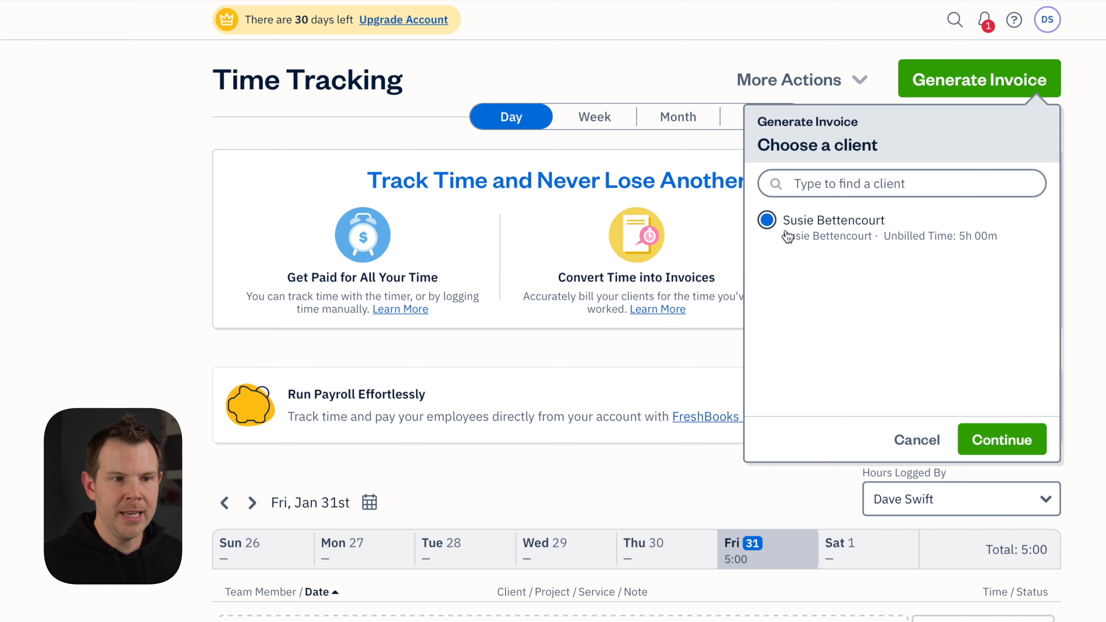
left_click(1001, 440)
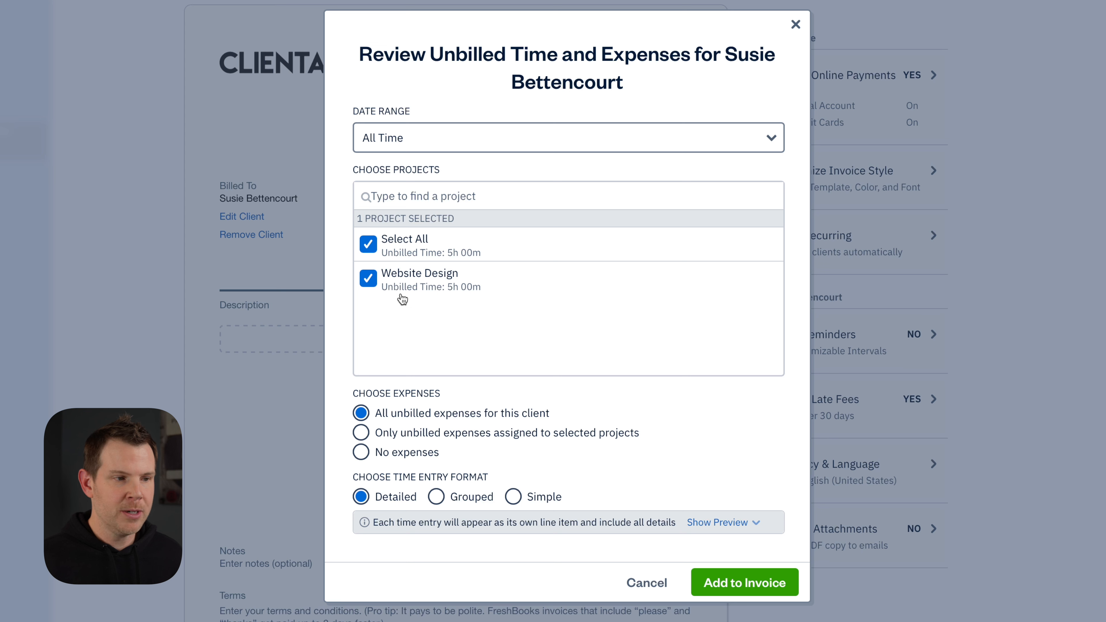
left_click(477, 138)
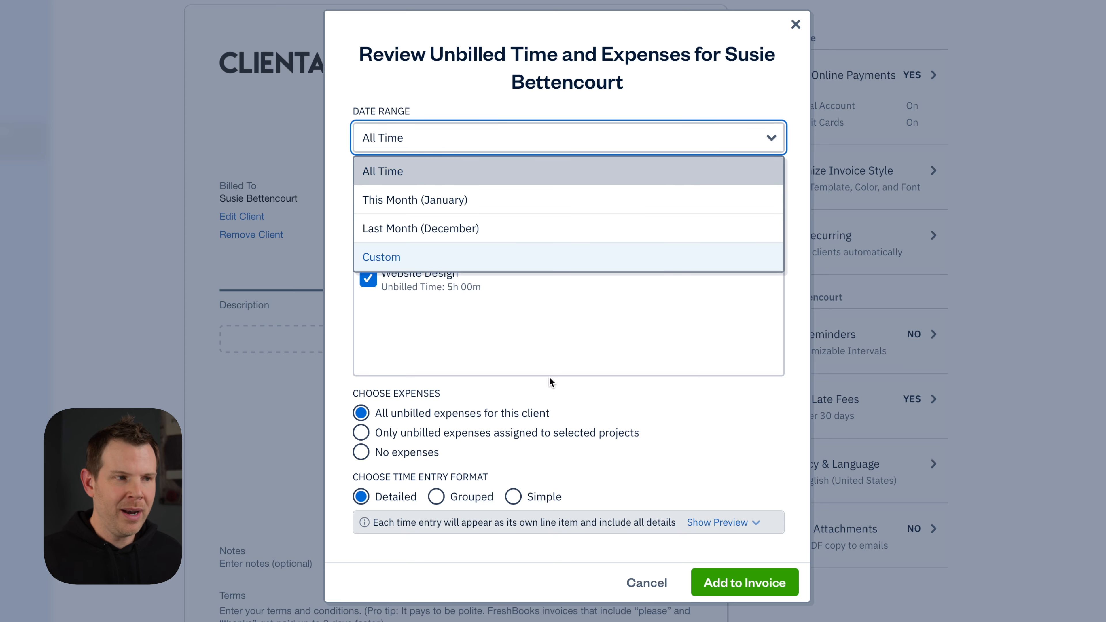
left_click(551, 343)
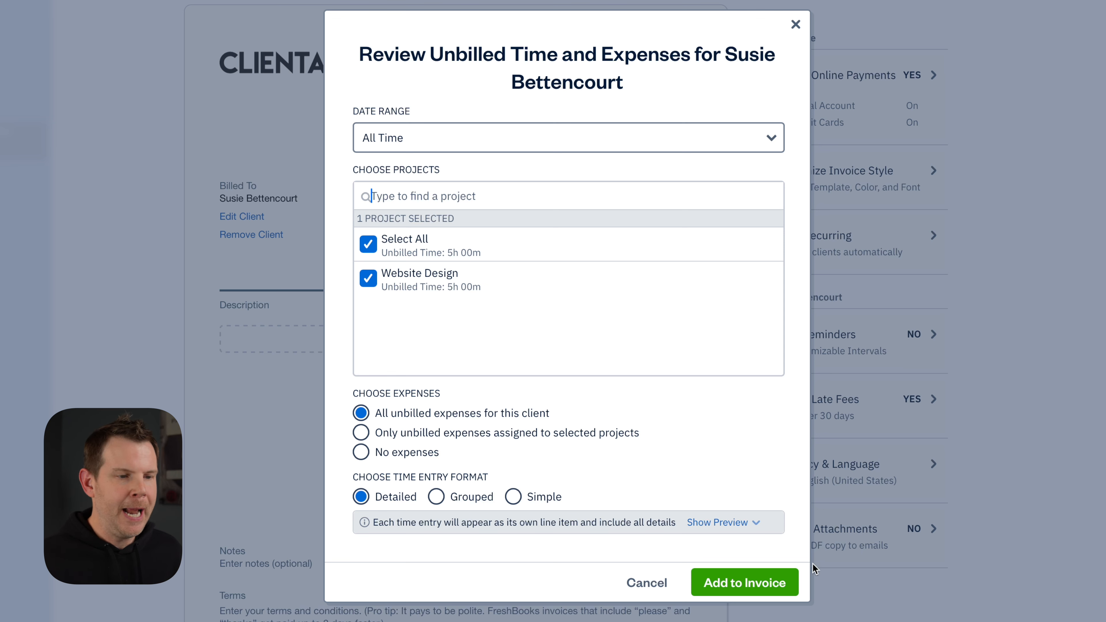
left_click(780, 582)
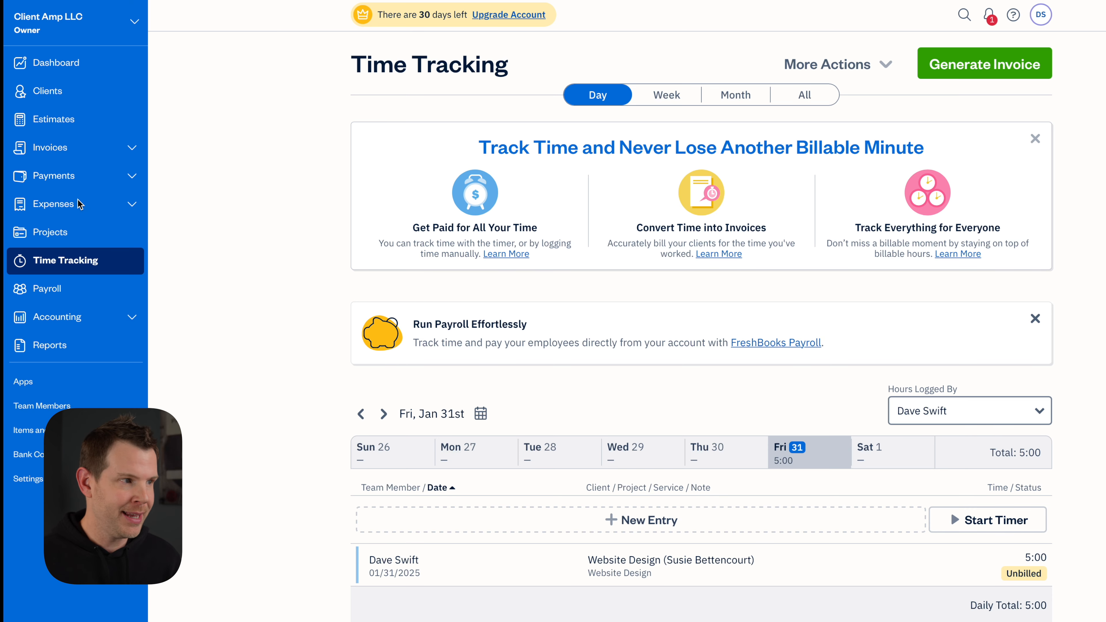
Browse the Expenses, Bills and Uploads pages
left_click(66, 206)
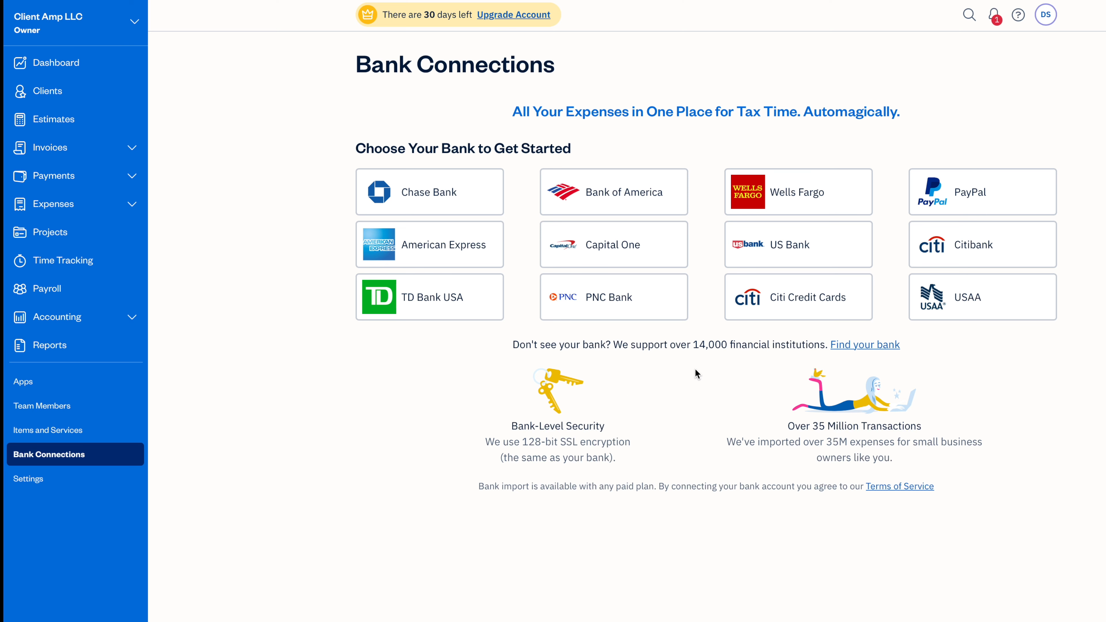
left_click(61, 209)
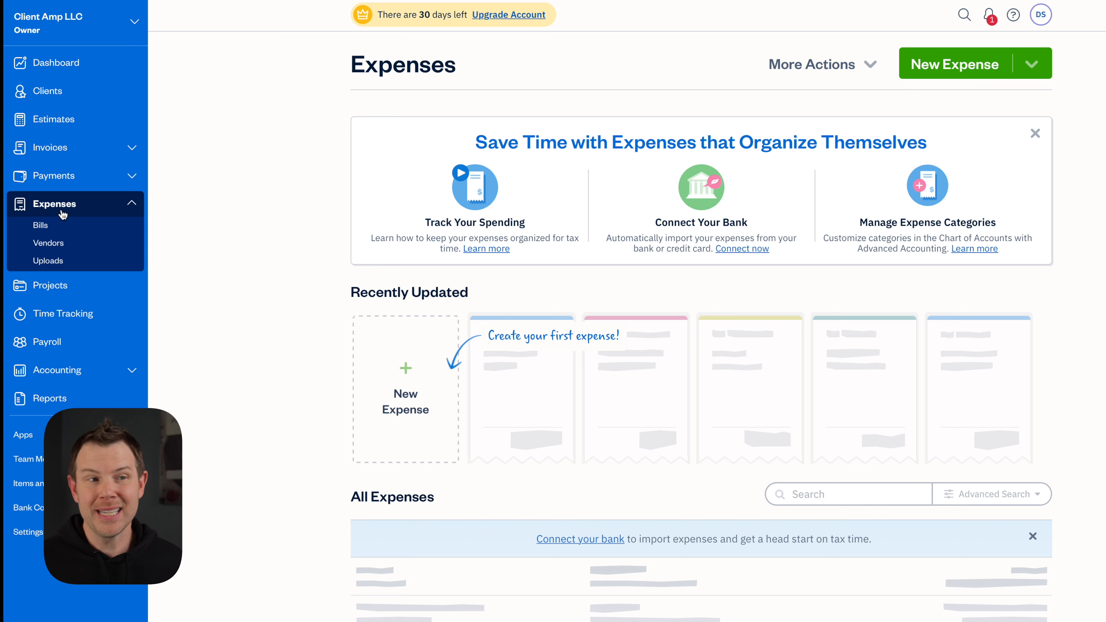
left_click(53, 226)
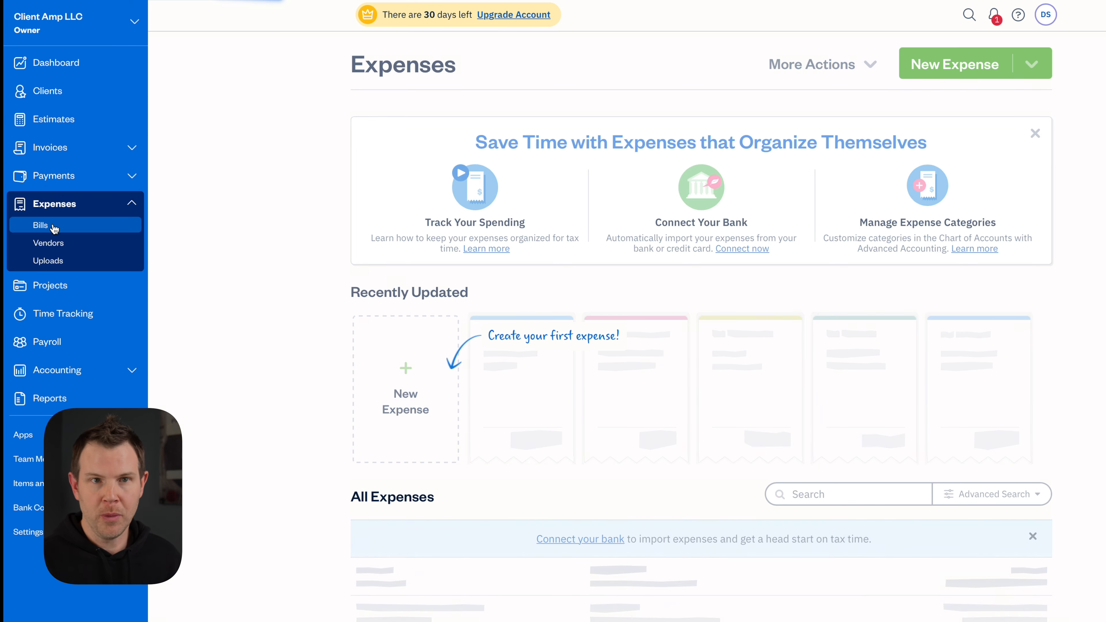
left_click(71, 260)
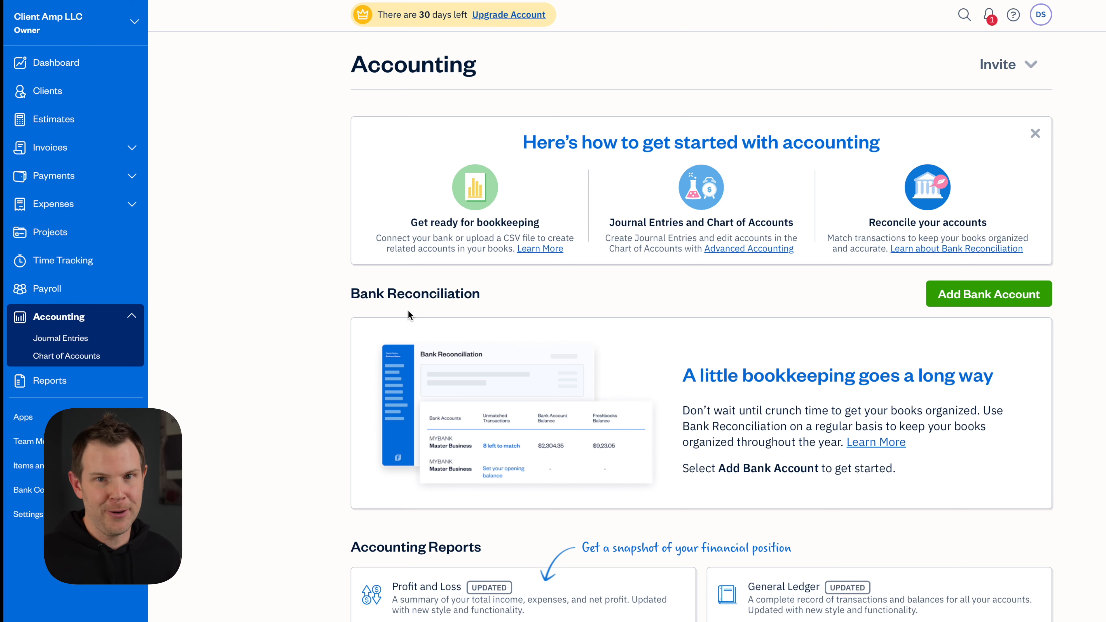
Scroll through the Accounting page, then open Reports and scroll through the report list
scroll(435, 370, "down", 4)
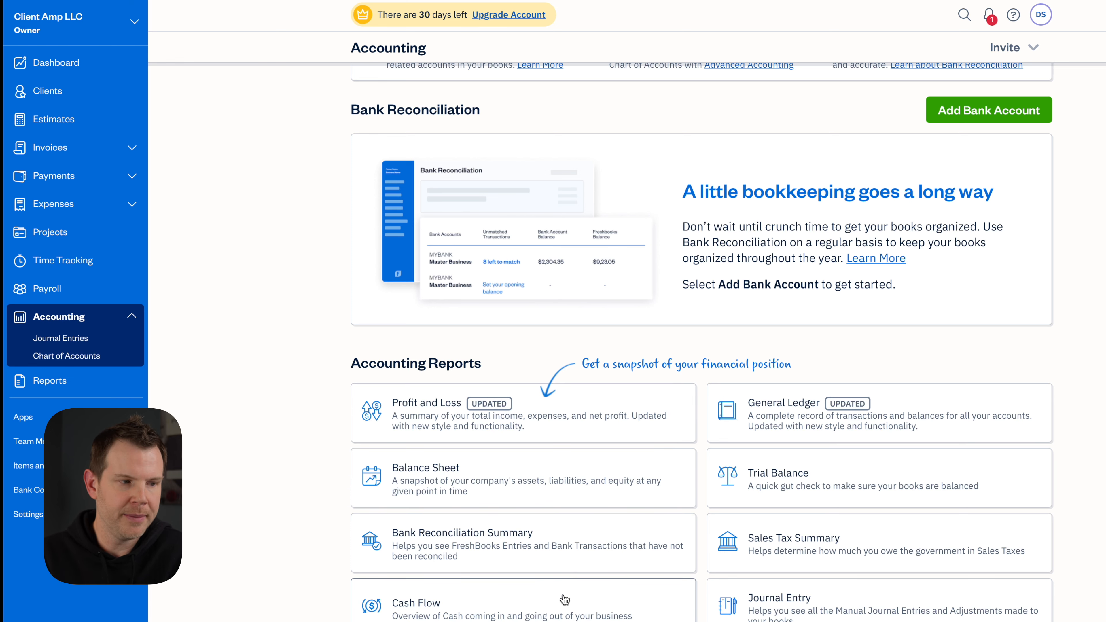
scroll(562, 601, "down", 2)
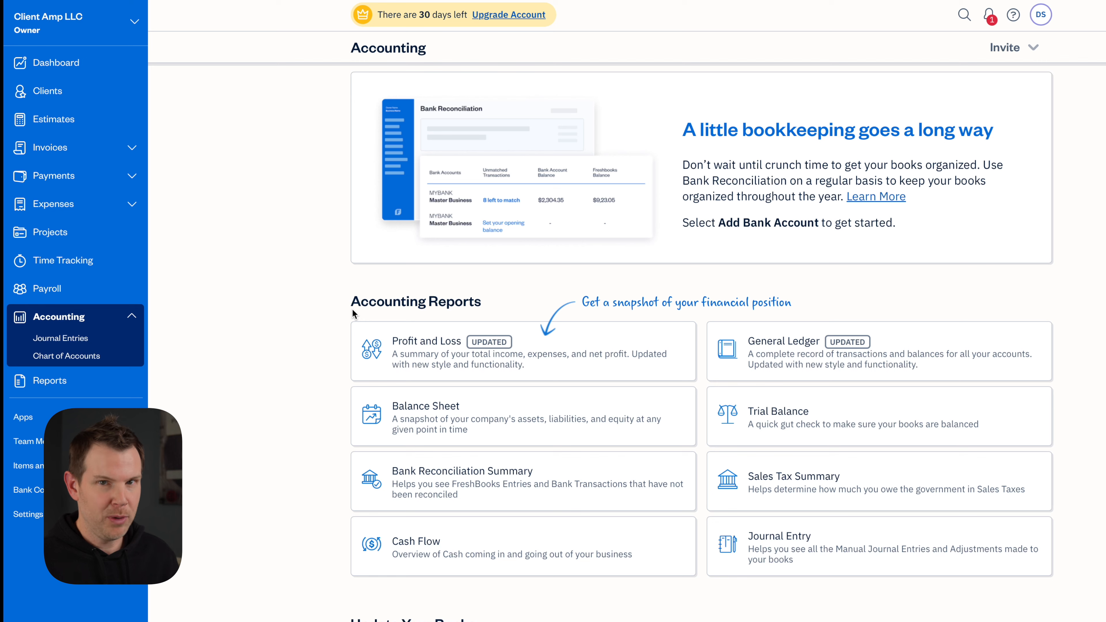
left_click(44, 385)
scroll(462, 494, "down", 3)
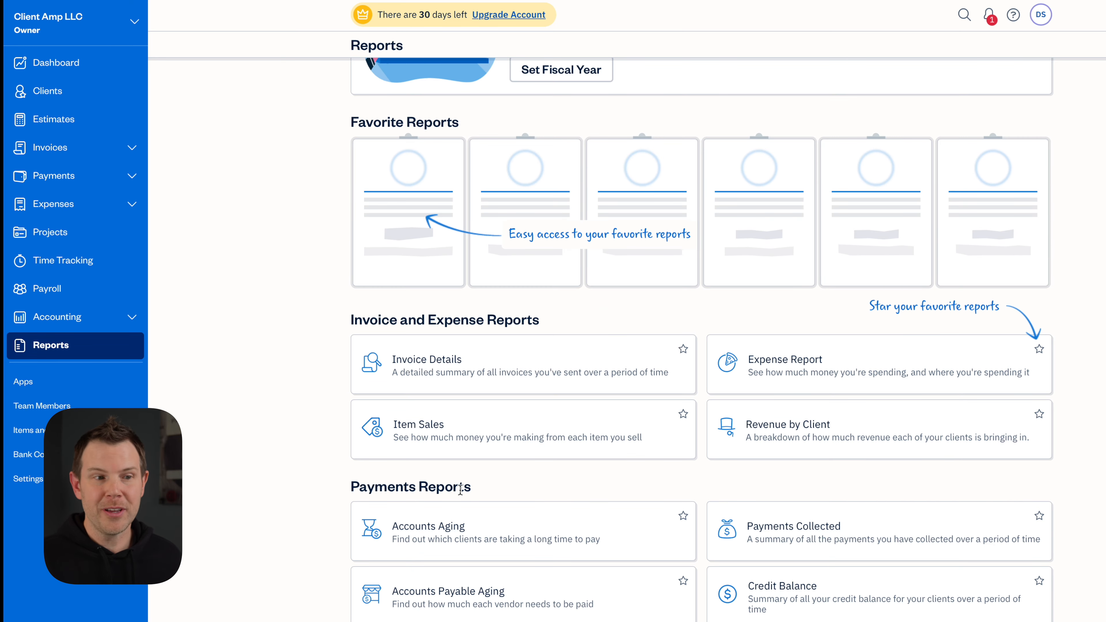
scroll(461, 494, "down", 1)
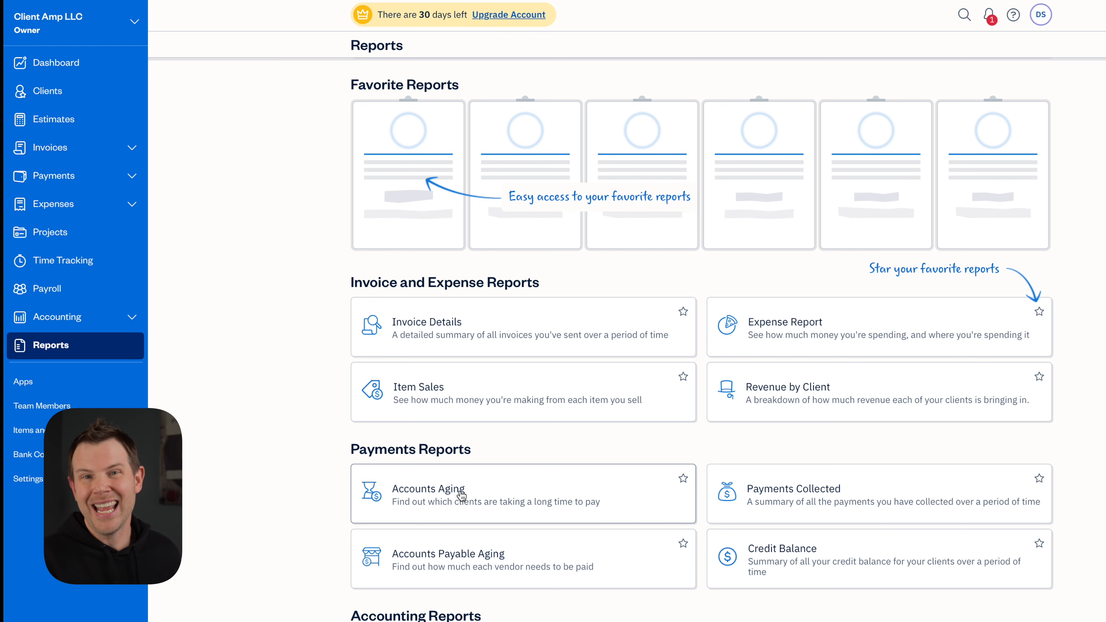
scroll(949, 349, "down", 5)
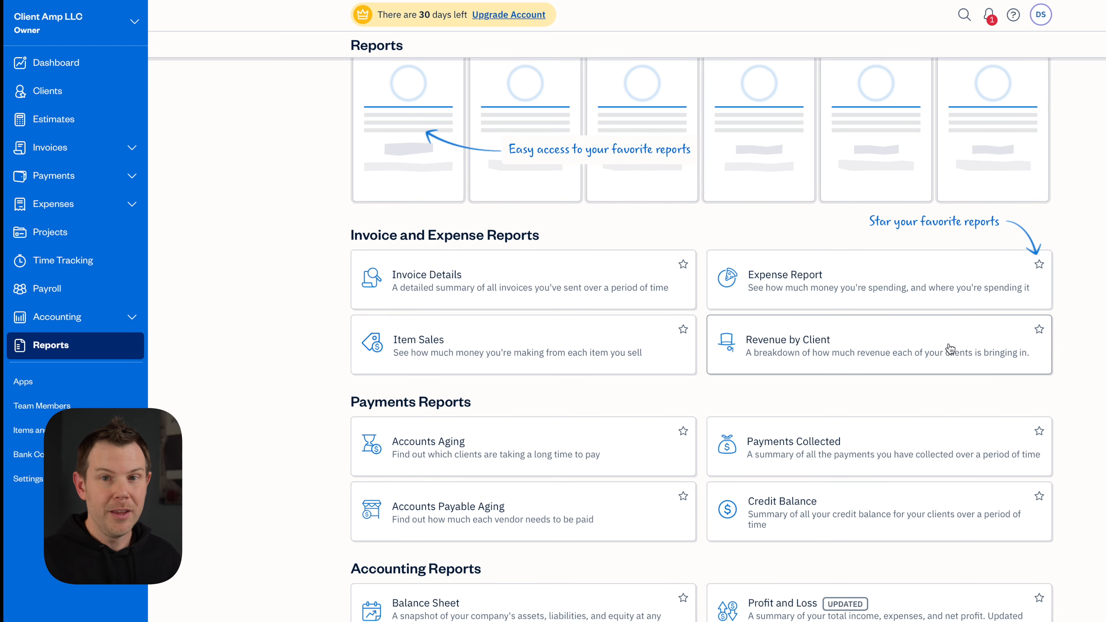
scroll(953, 348, "down", 4)
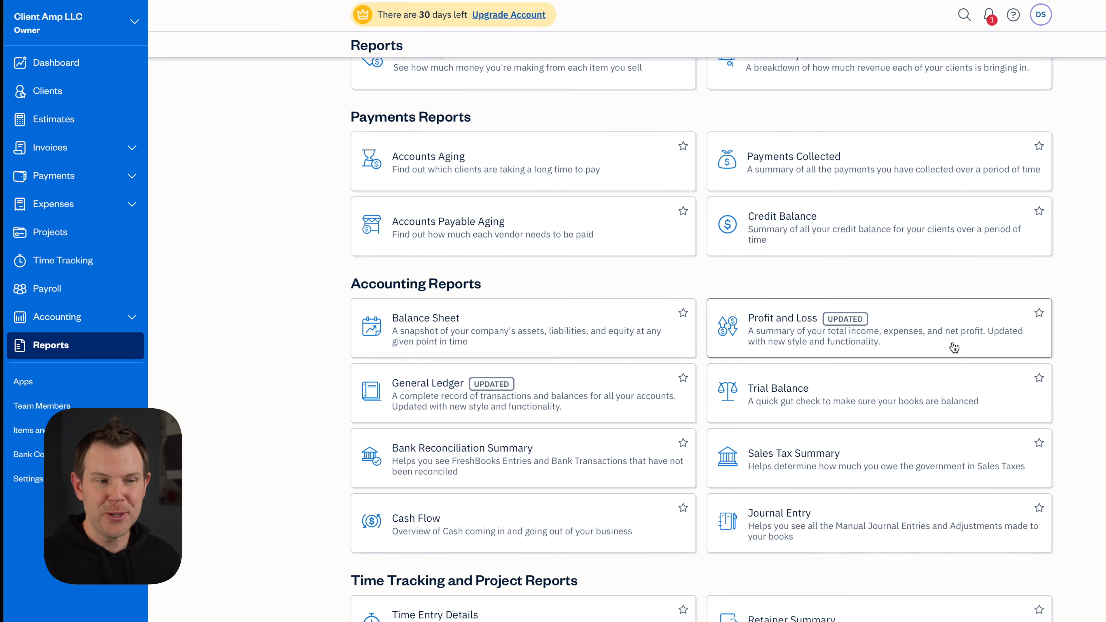
scroll(953, 344, "down", 1)
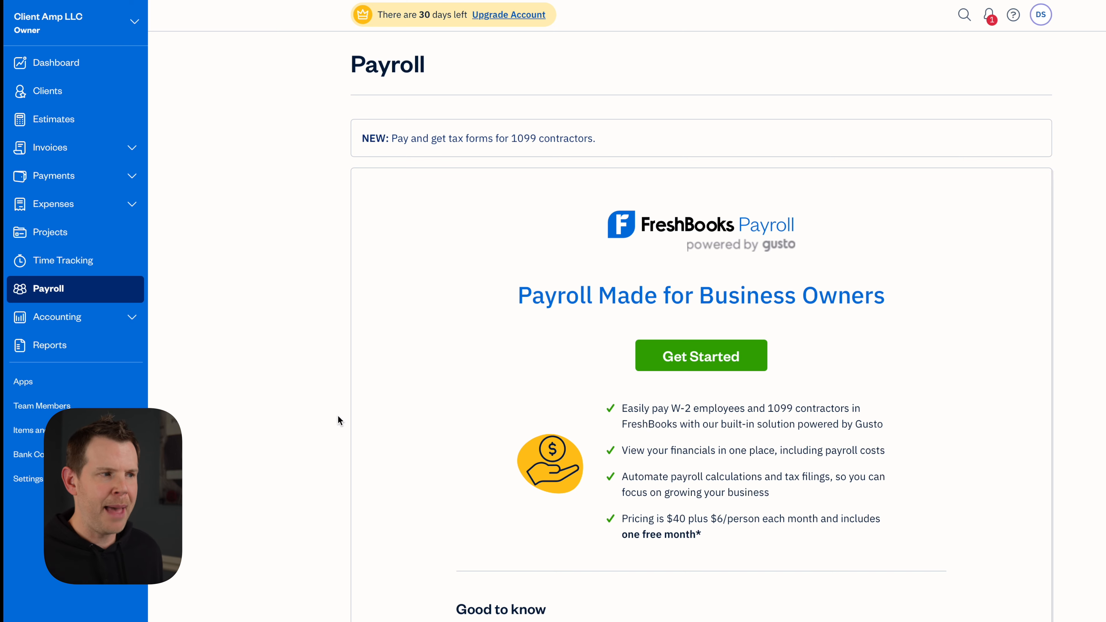
left_click(24, 387)
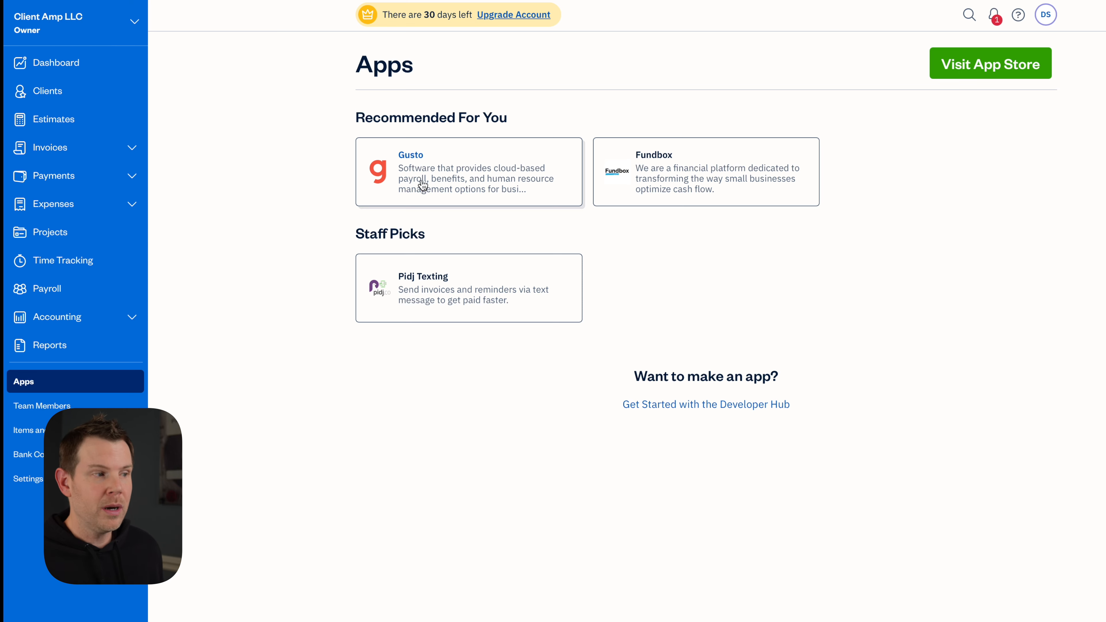
left_click(49, 292)
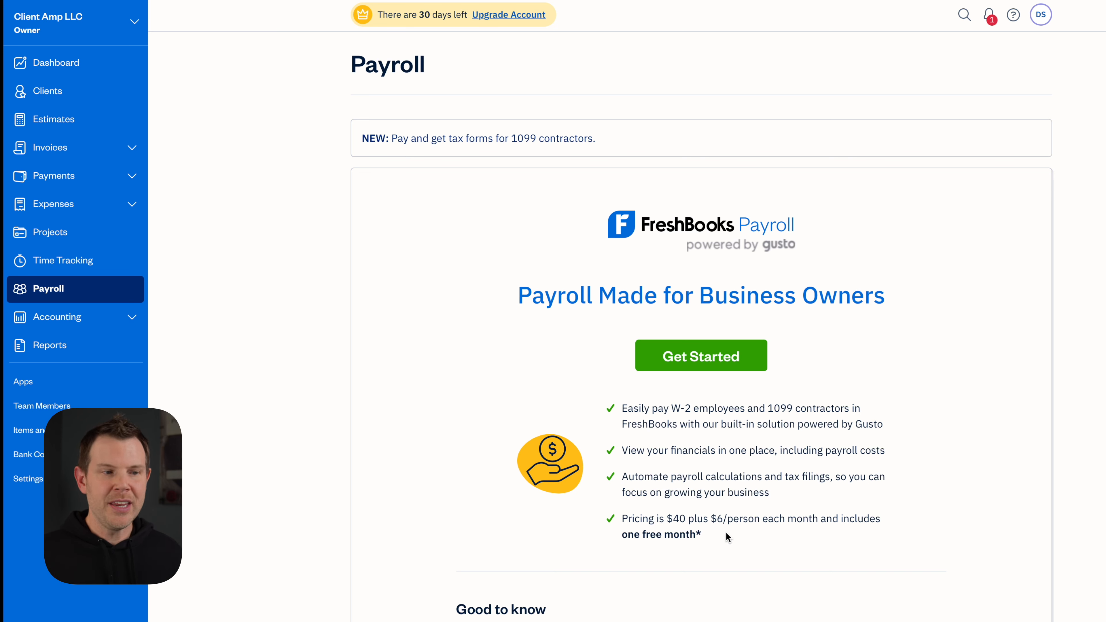
scroll(748, 555, "down", 1)
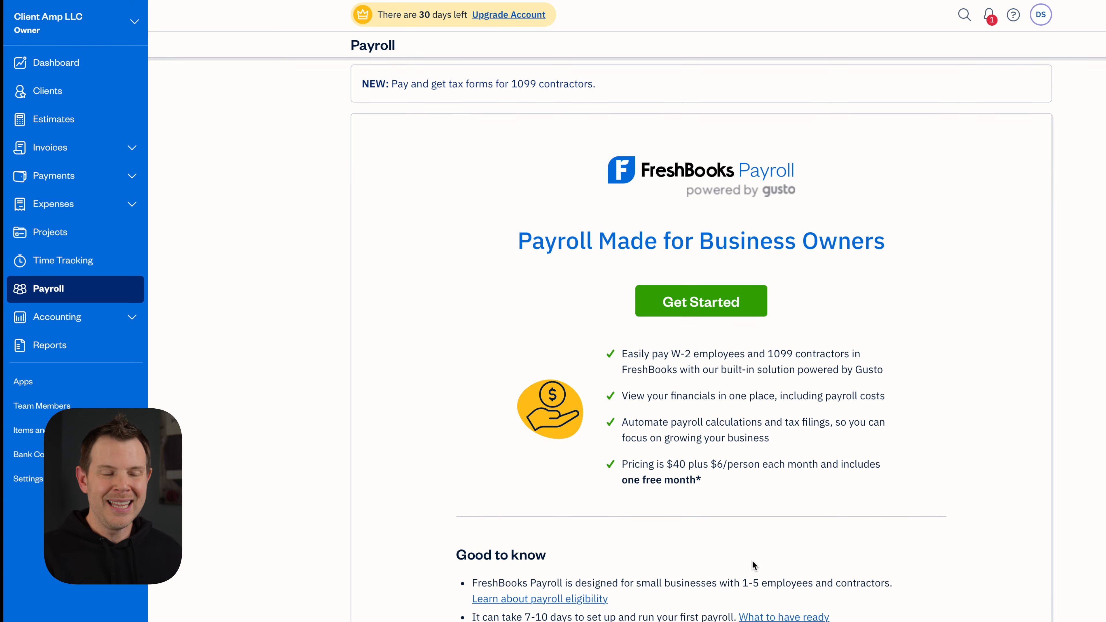